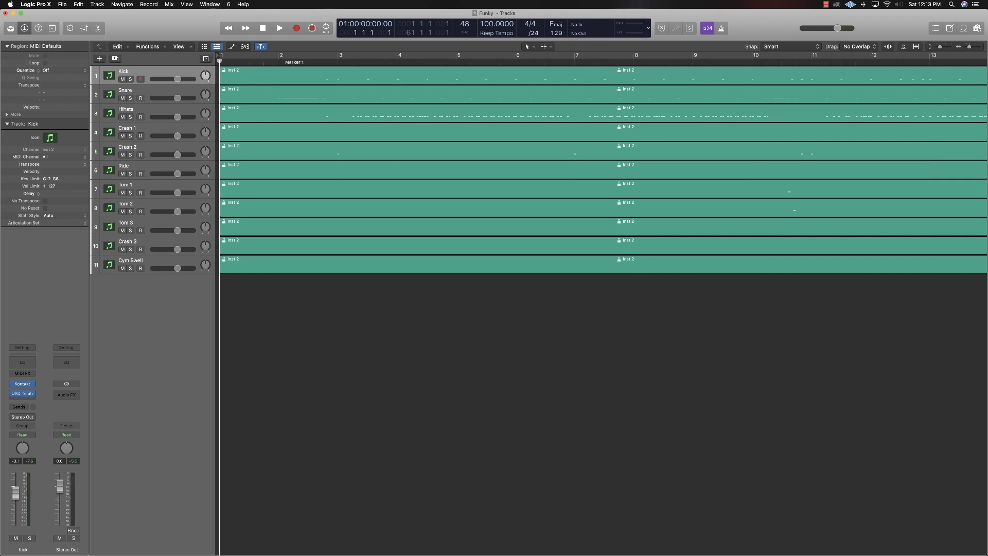
- Show the mixer and add a send to Bus 1 on the Kick channel
key("x")
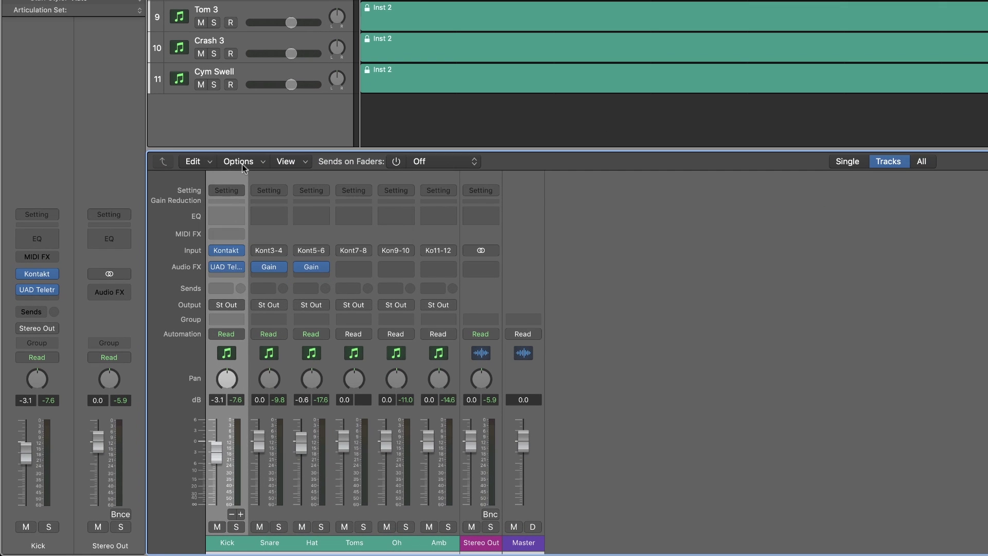
left_click(241, 163)
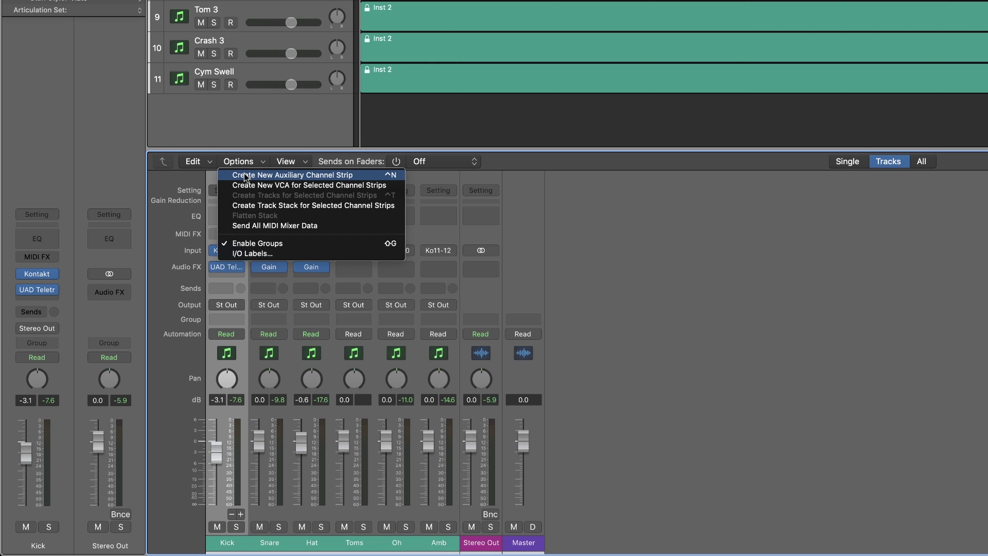
left_click(246, 176)
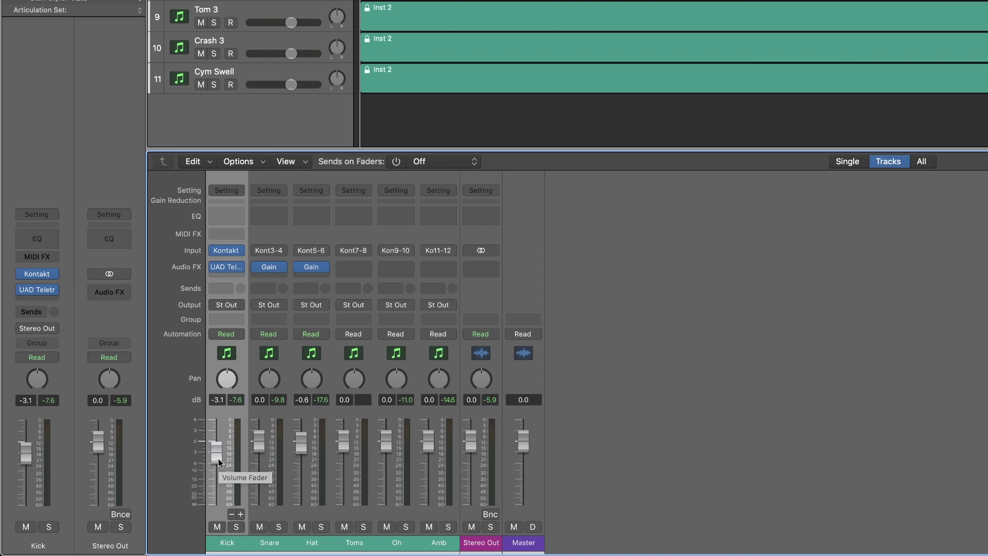
left_click(228, 289)
mouse_move(234, 304)
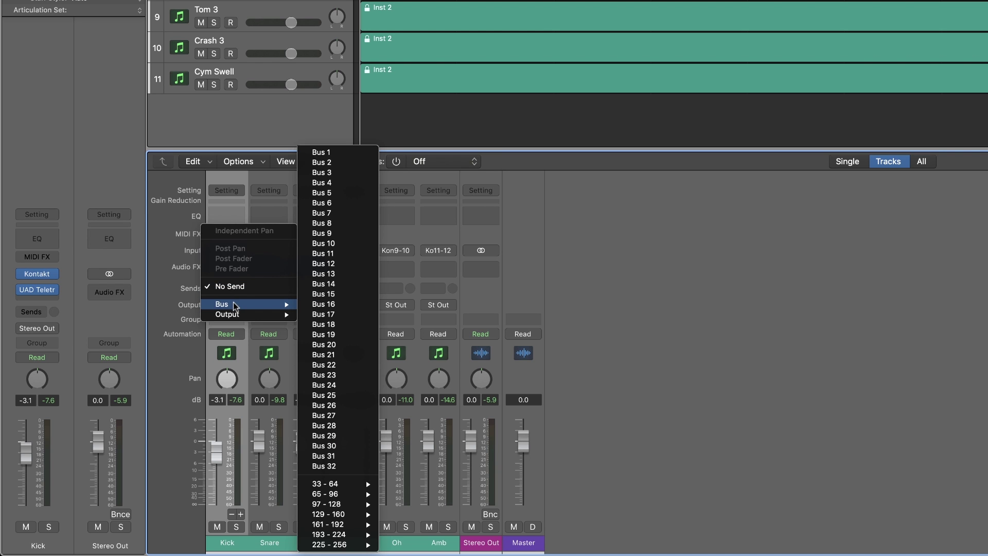
left_click(323, 153)
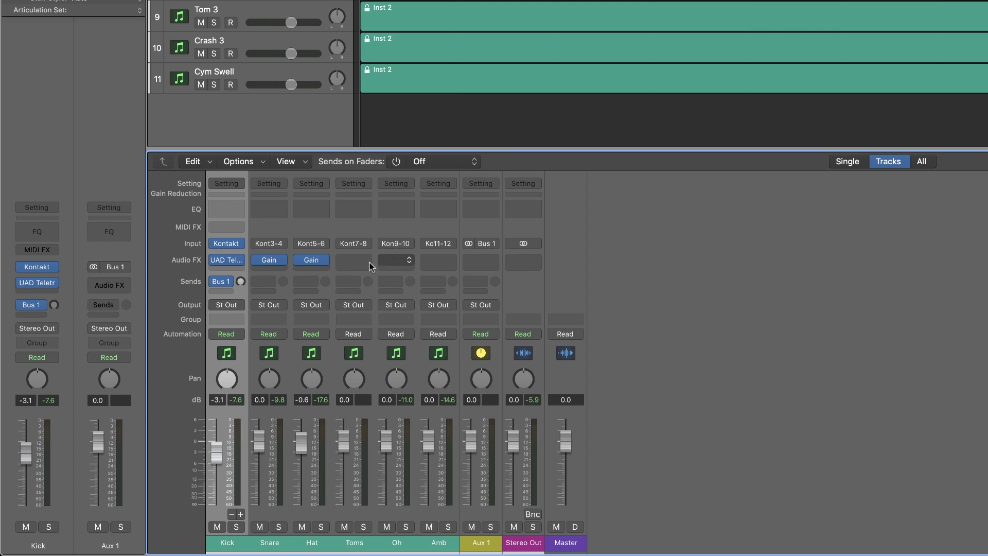
- Insert the stereo ValhallaVintageVerb plug-in on the Aux 1 channel and rename the channel REVERB
left_click(501, 263)
mouse_move(506, 287)
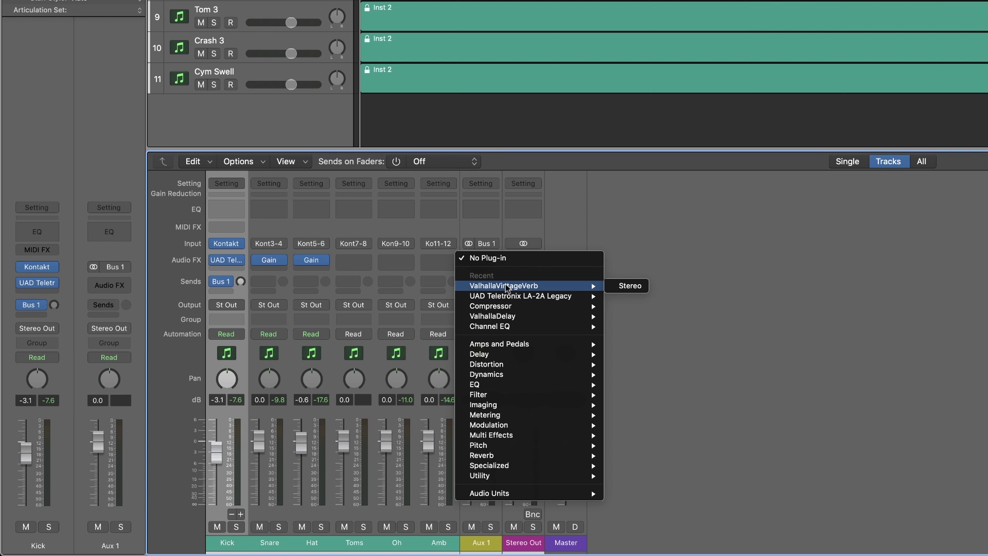
left_click(630, 286)
double_click(489, 540)
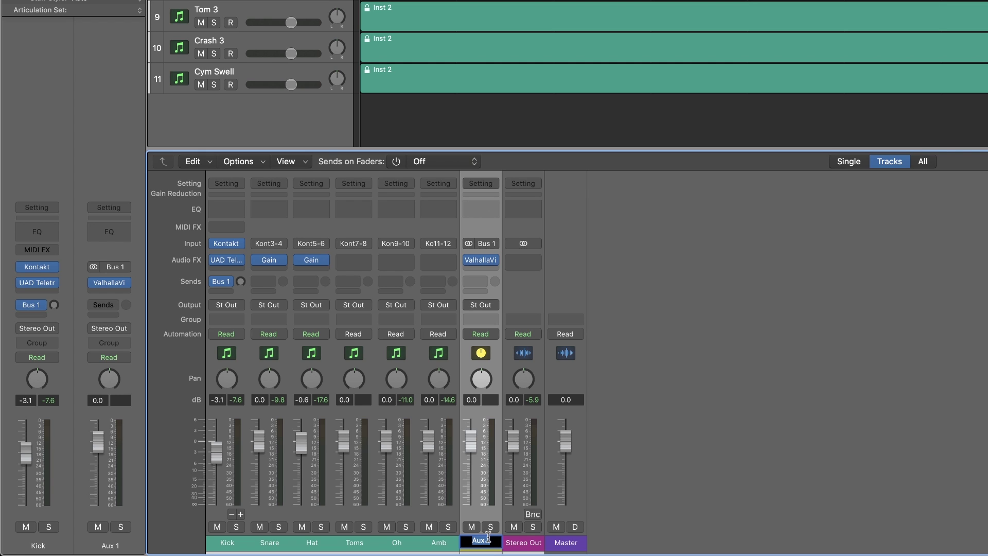
type("REVERB")
key("Return")
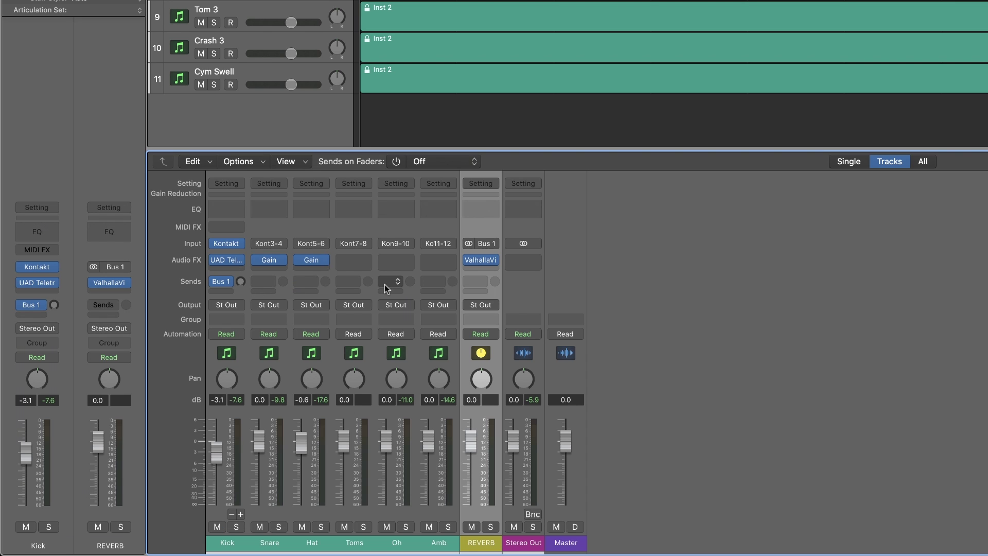
- Add a Bus 1 → REVERB send to the Toms channel and turn its send level fully down
left_click(354, 282)
mouse_move(359, 297)
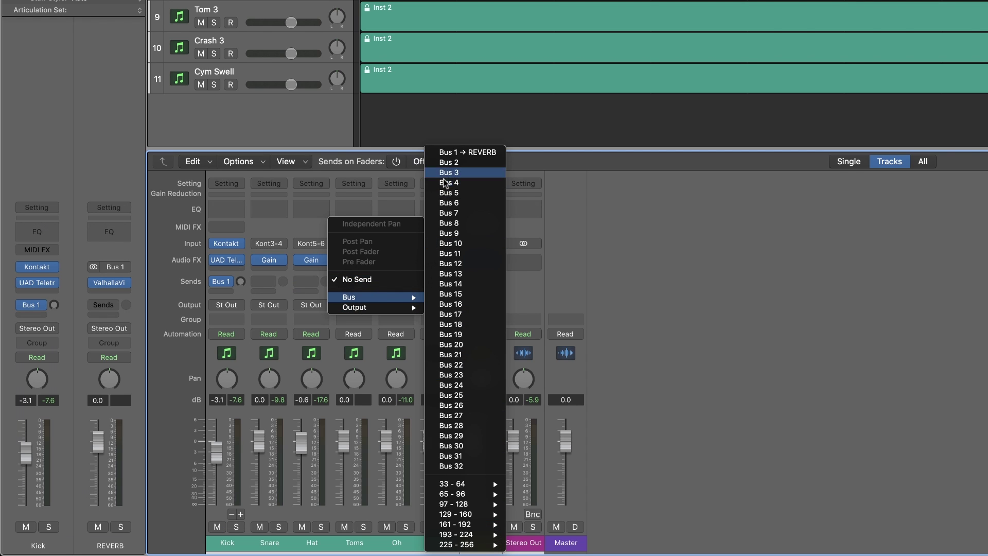
left_click(448, 152)
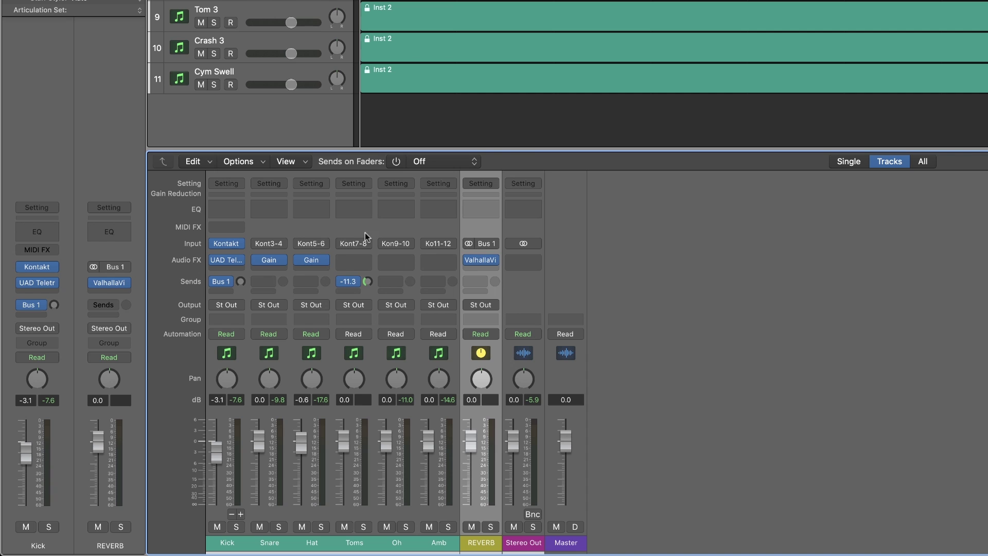
left_click_drag(368, 282, 373, 407)
- Add a Bus 1 → REVERB send to the Snare channel and raise its send level during playback
left_click(263, 281)
mouse_move(278, 299)
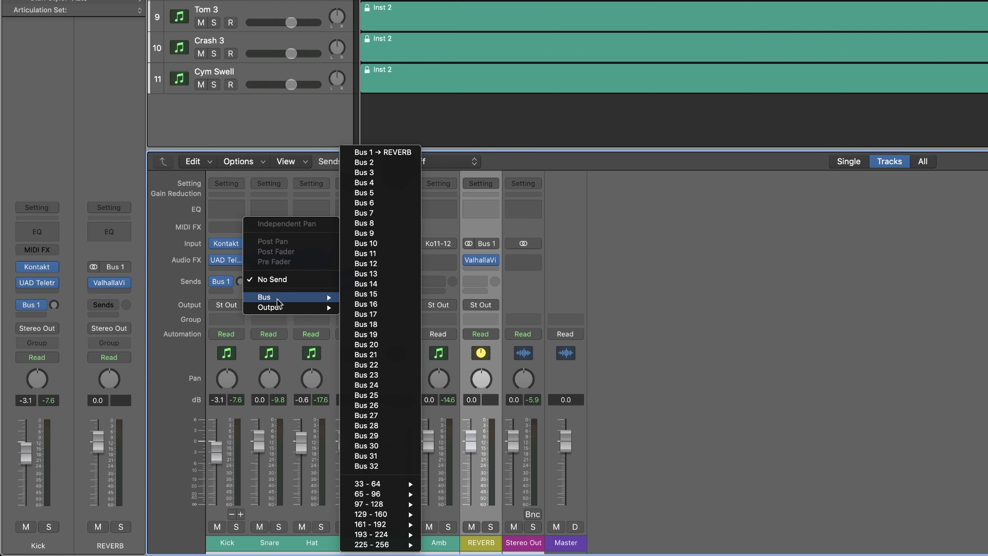
left_click(395, 152)
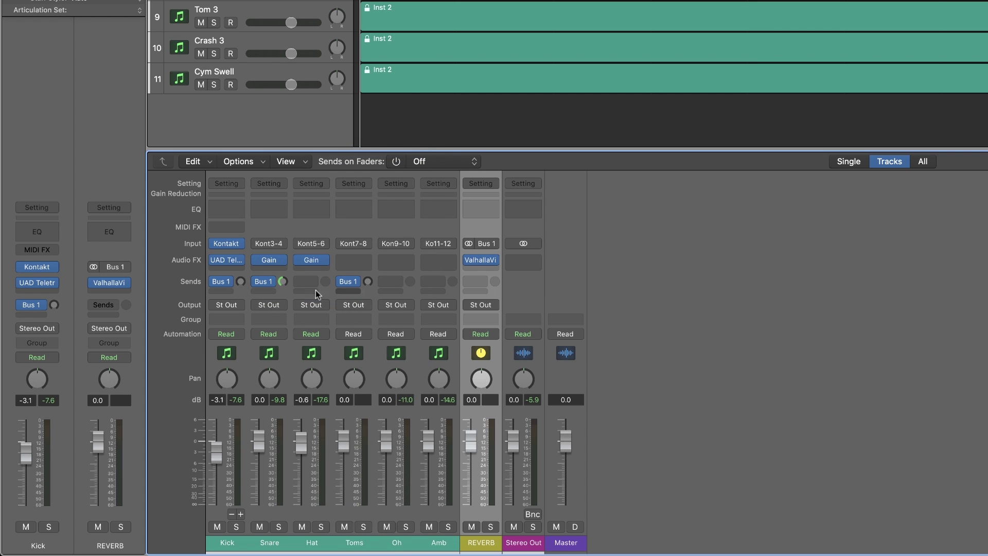
key("space")
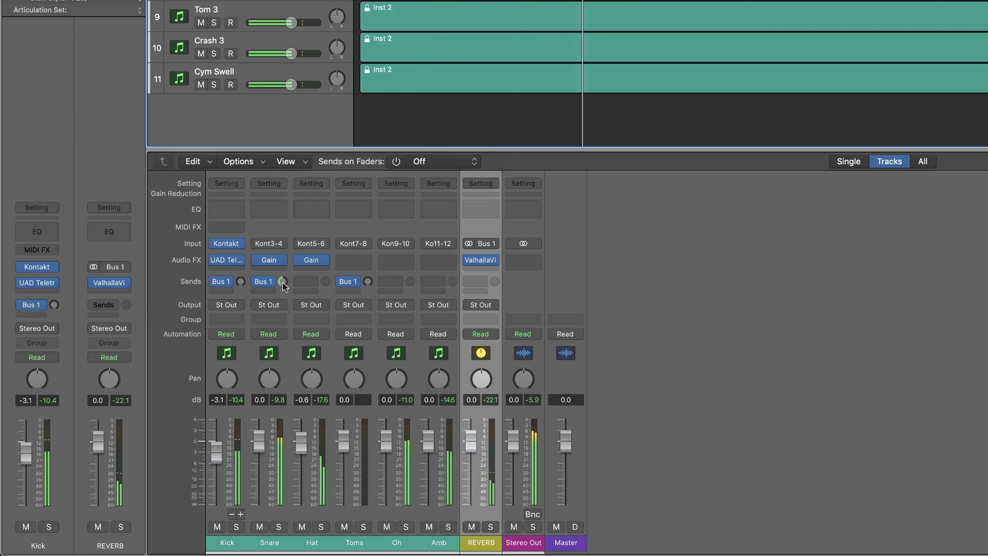
left_click_drag(283, 282, 283, 278)
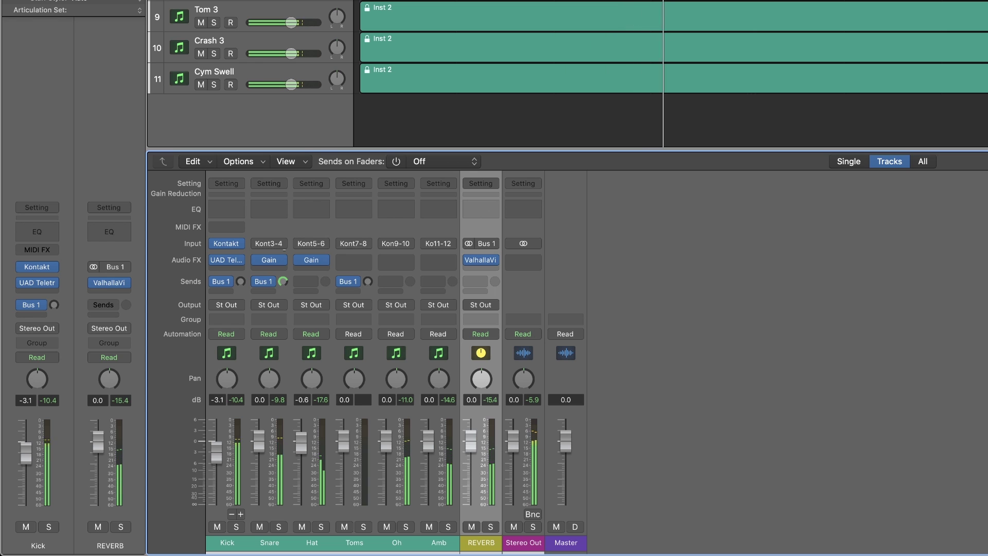
- With the Snare channel soloed, lower the REVERB fader to -5.9 dB and reduce the Snare's Bus 1 send level
left_click(279, 527)
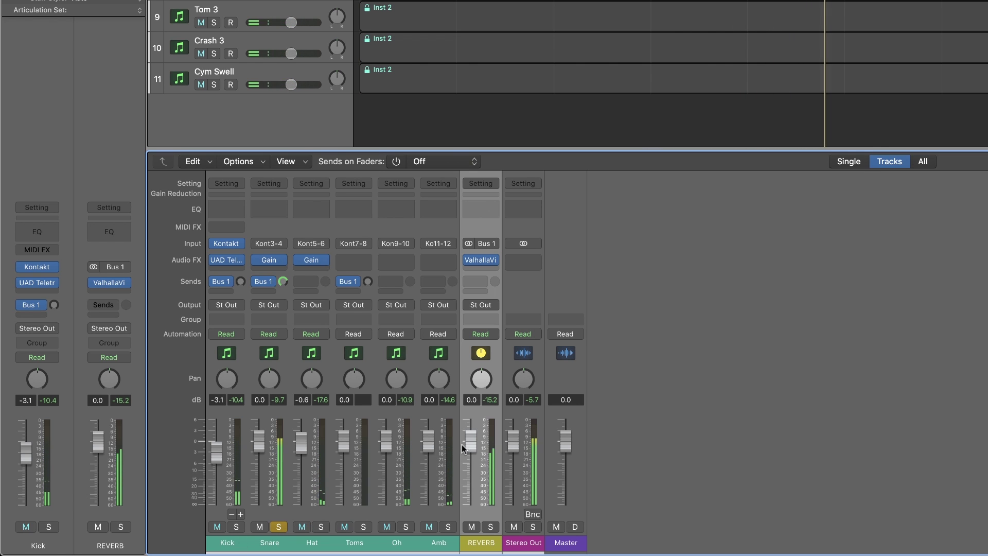
left_click_drag(471, 441, 470, 461)
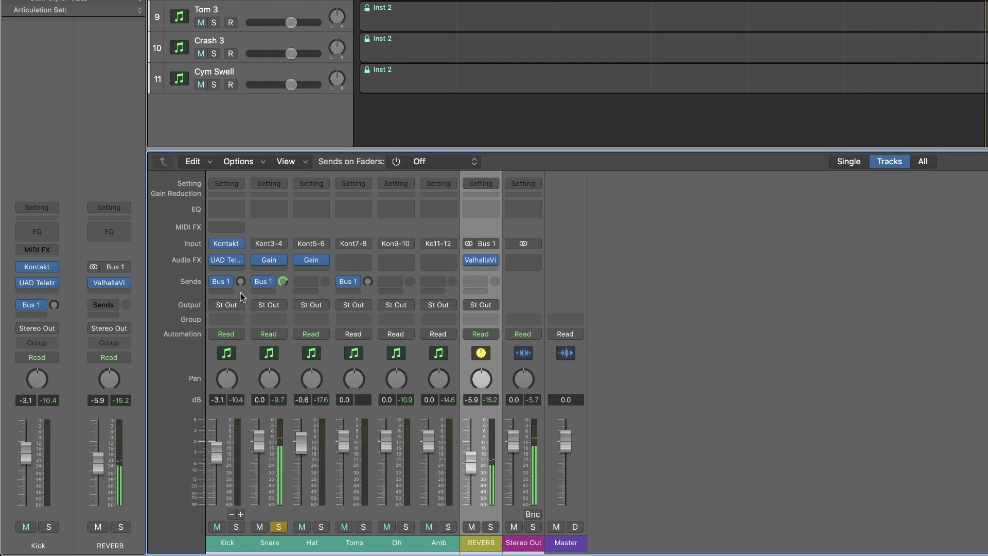
left_click_drag(283, 281, 285, 290)
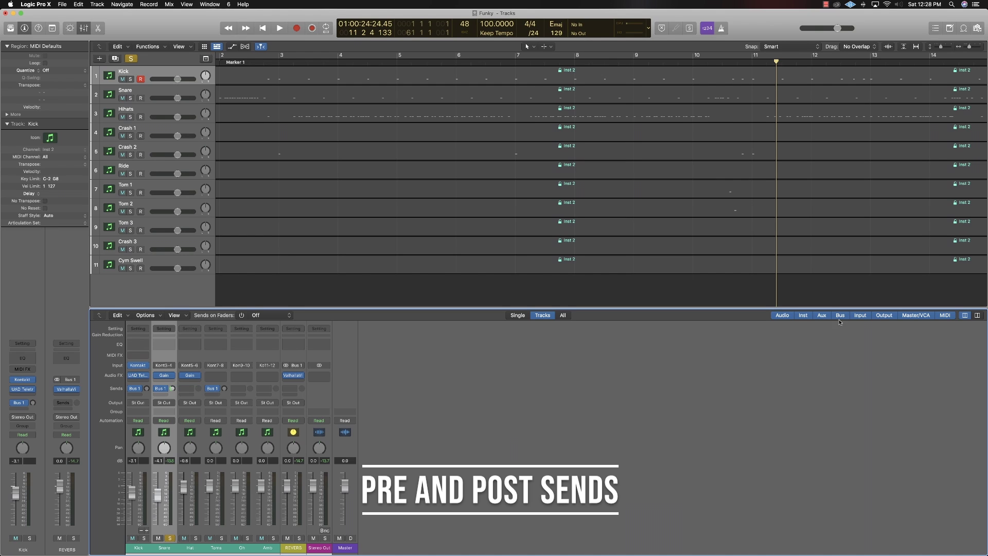
- Set the Snare's Bus 1 send to Post Fader and lower the Snare fader to -4.6 dB
left_click(161, 388)
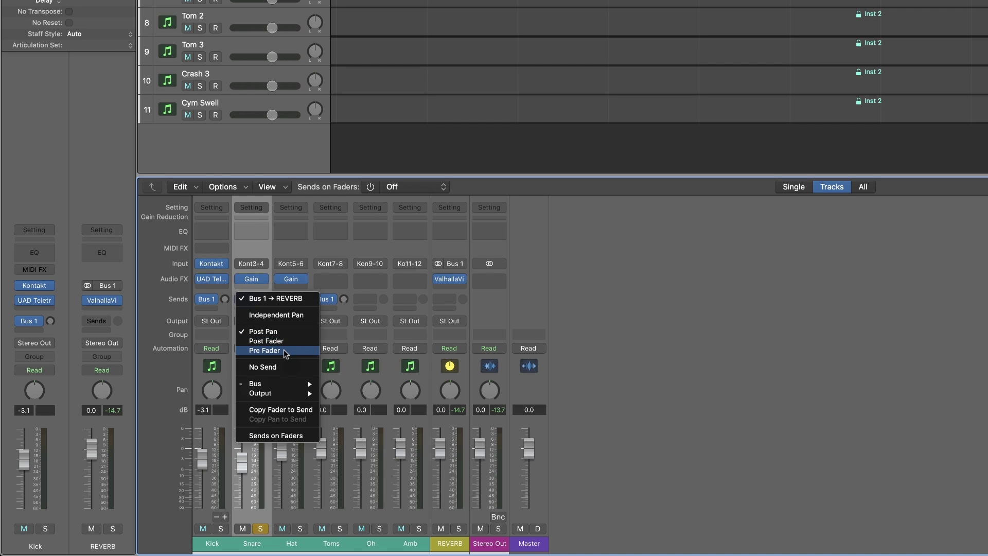
left_click(286, 341)
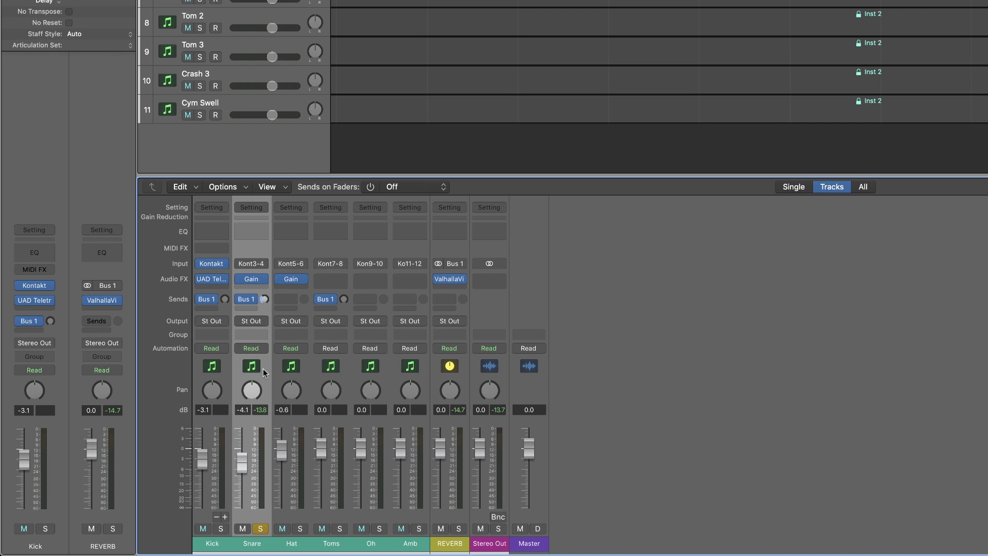
left_click_drag(245, 463, 244, 465)
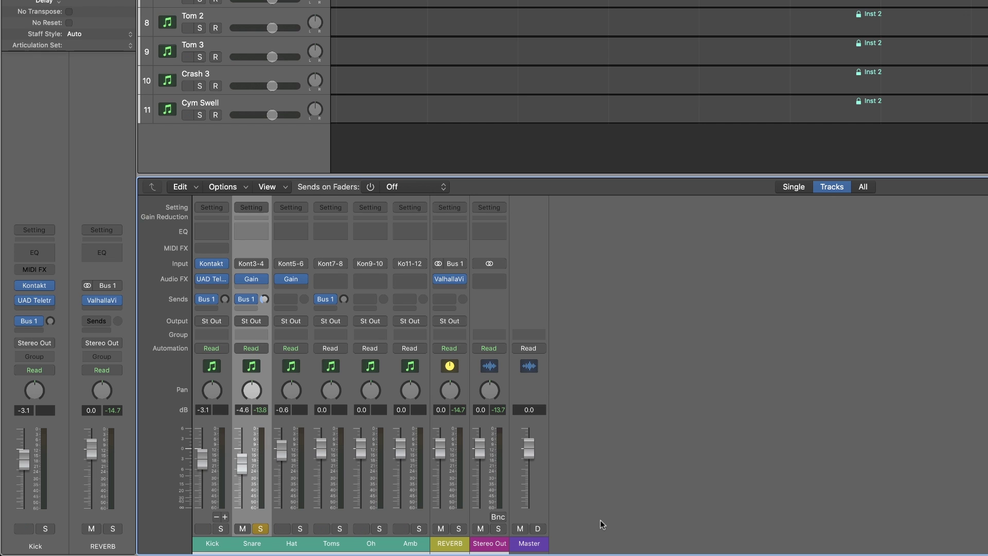
- Switch the Snare's Bus 1 send to Pre Fader and pull the Snare fader all the way down
left_click(244, 299)
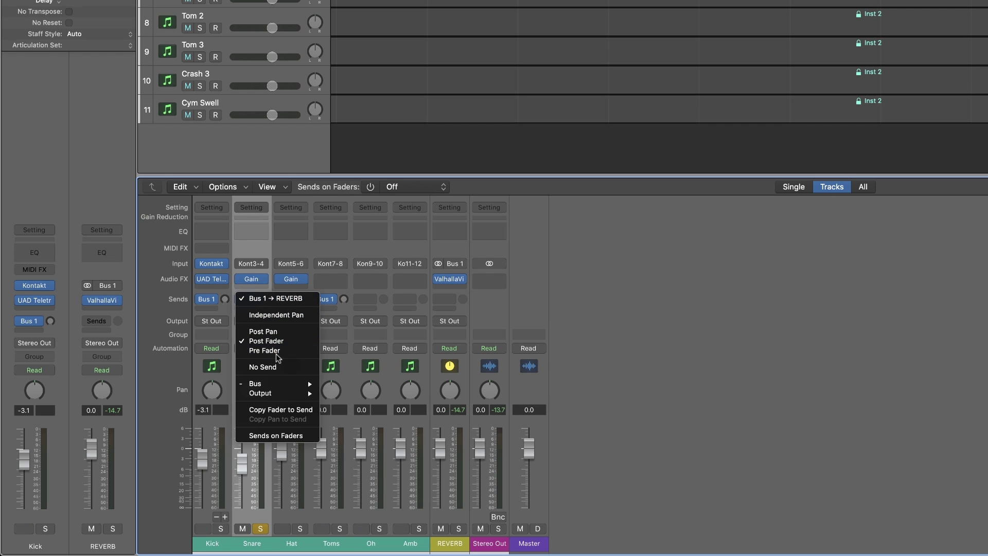
left_click(278, 351)
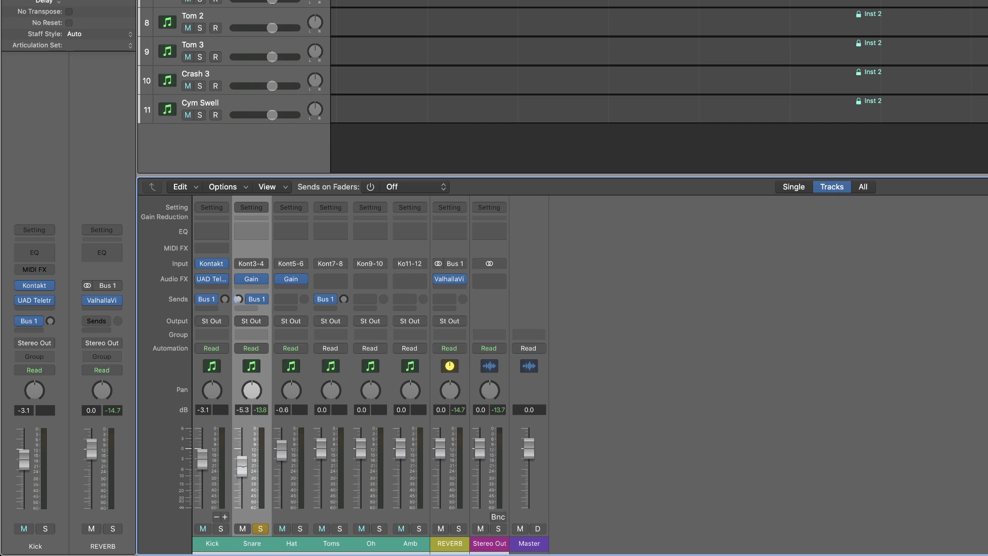
left_click_drag(244, 468, 242, 520)
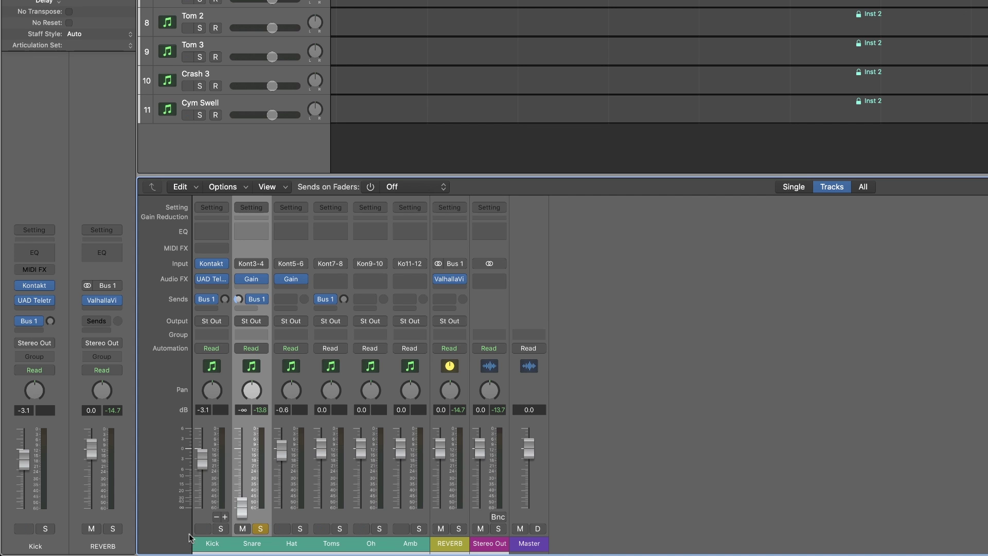
- Keep the Snare's Bus 1 send on Pre Fader, raise its send level and play the song
left_click(256, 299)
left_click(282, 355)
left_click_drag(238, 299, 239, 265)
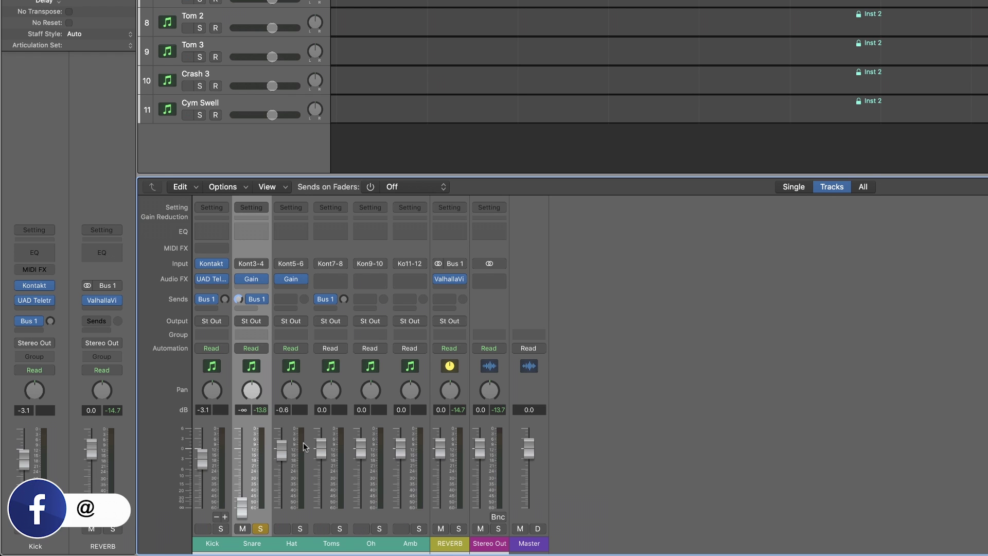
key("space")
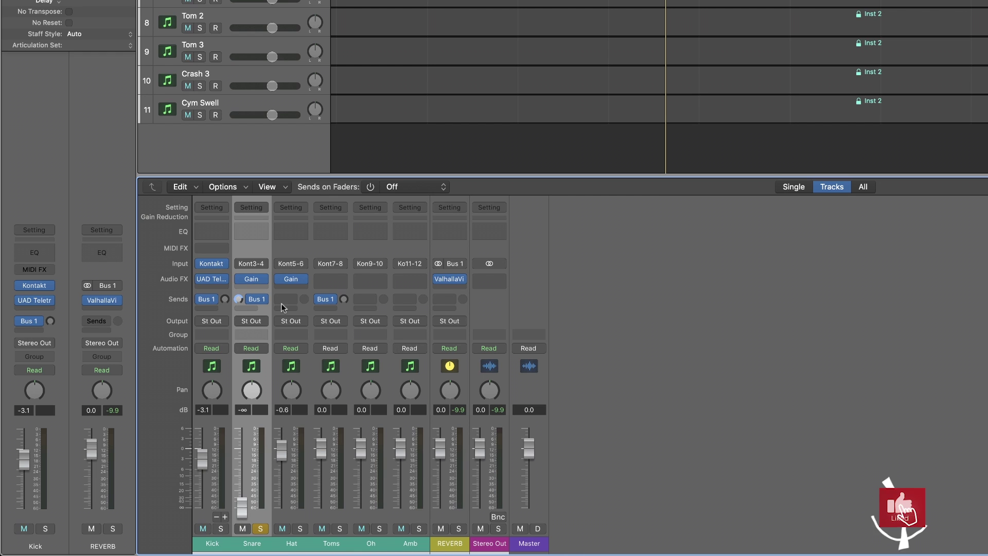
- Switch the Snare's Bus 1 send to Post Fader and raise the Snare fader to about -1.5 dB during playback
left_click(265, 300)
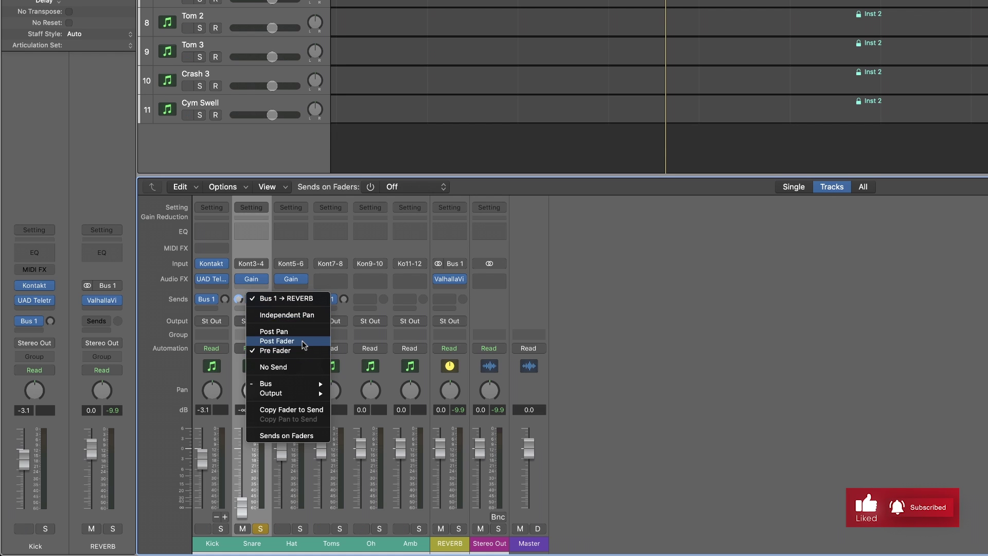
left_click(276, 340)
key("space")
left_click_drag(245, 507, 240, 452)
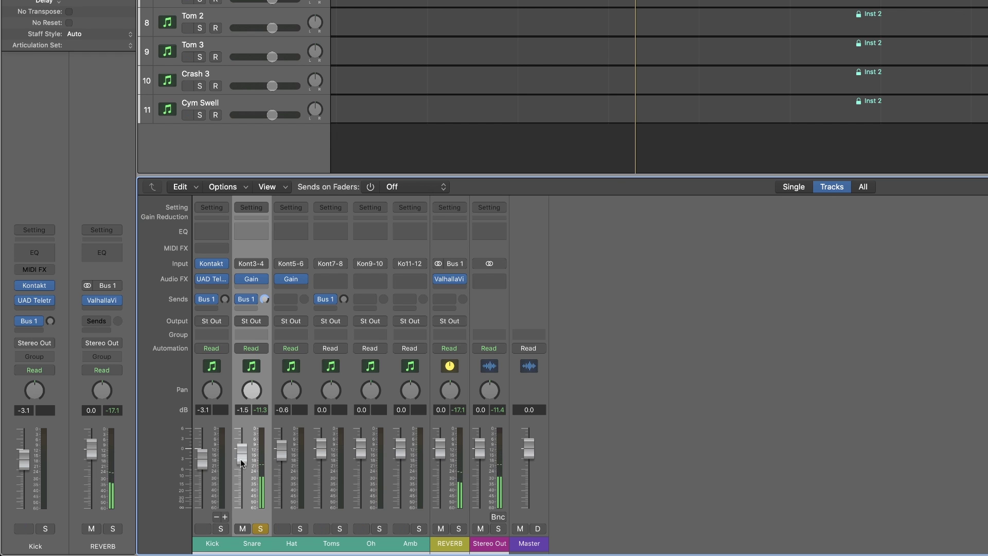
mouse_move(250, 304)
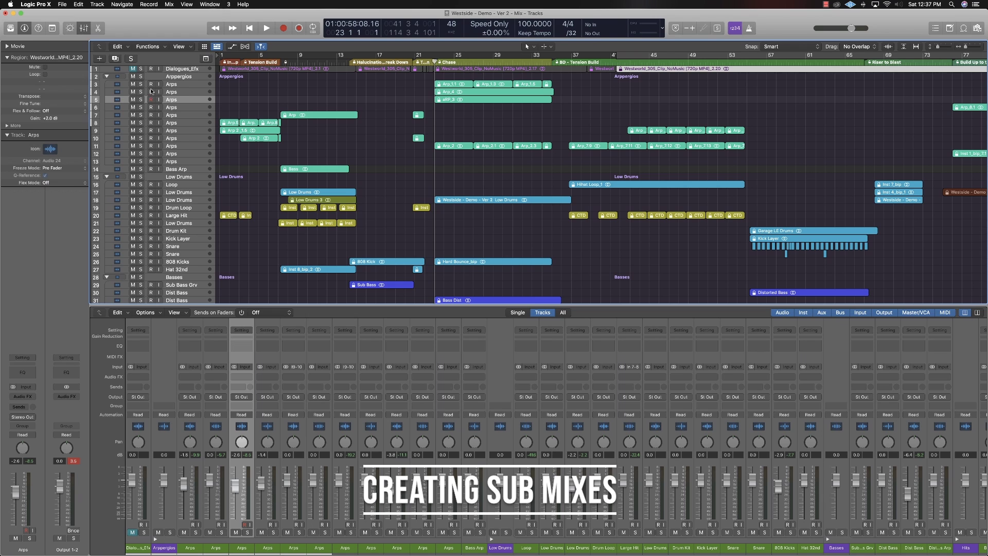
- Solo the Arps tracks 3 to 13 and route the outputs of all their channel strips to Bus 1
left_click_drag(139, 84, 141, 162)
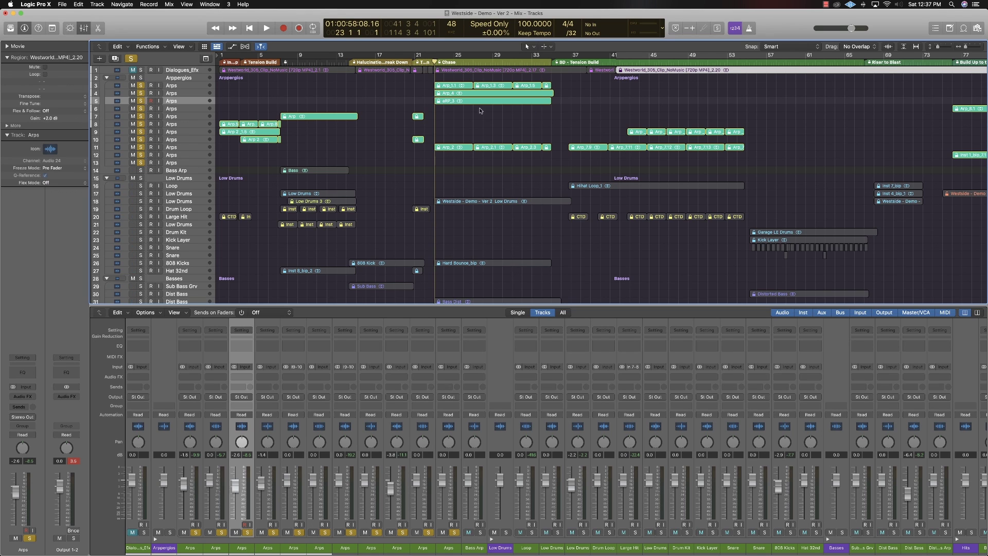
left_click(171, 85)
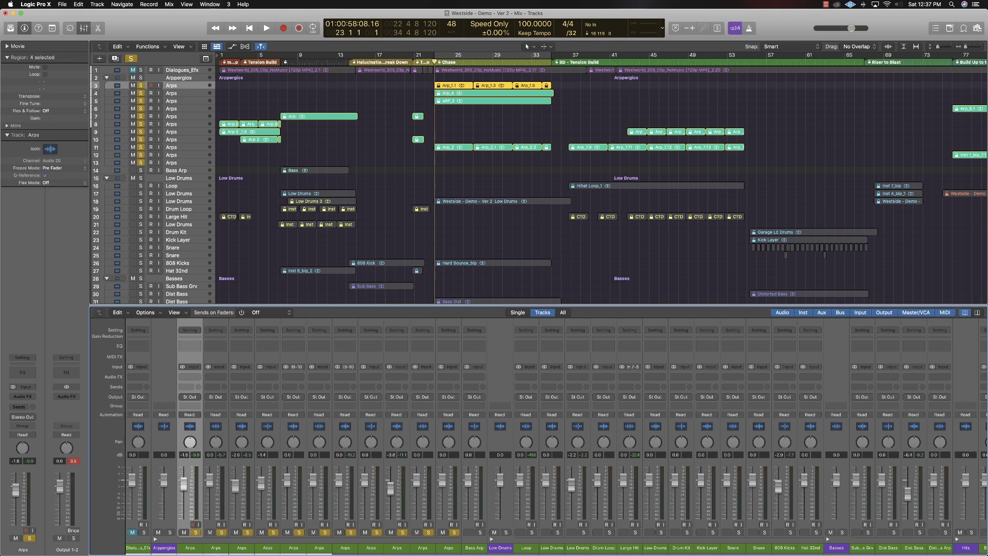
left_click_drag(201, 551, 448, 549)
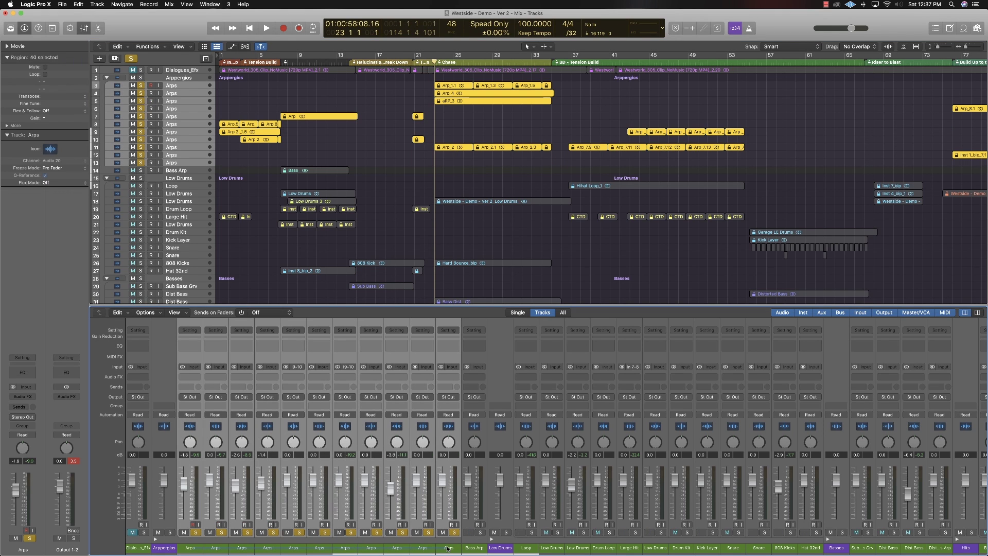
left_click(189, 397)
mouse_move(204, 420)
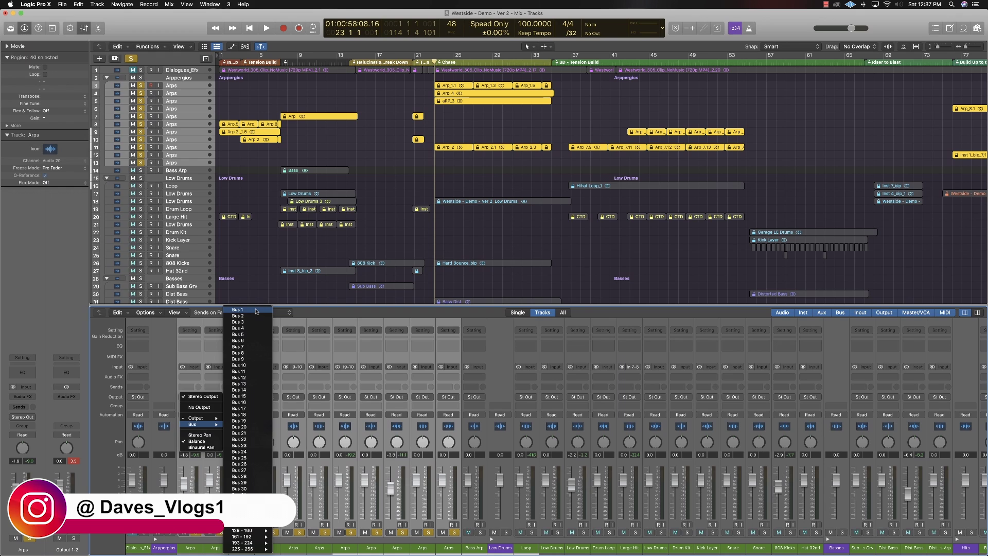
key("Escape")
- Rename the Aux 1 channel fed by Bus 1 as "arep"
scroll(624, 431, "right", 15)
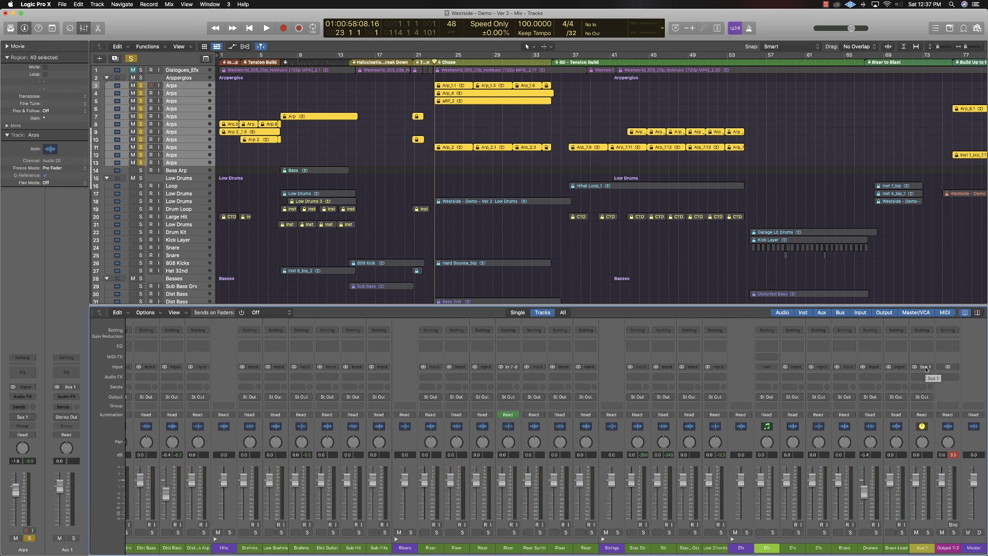
left_click(921, 547)
double_click(921, 547)
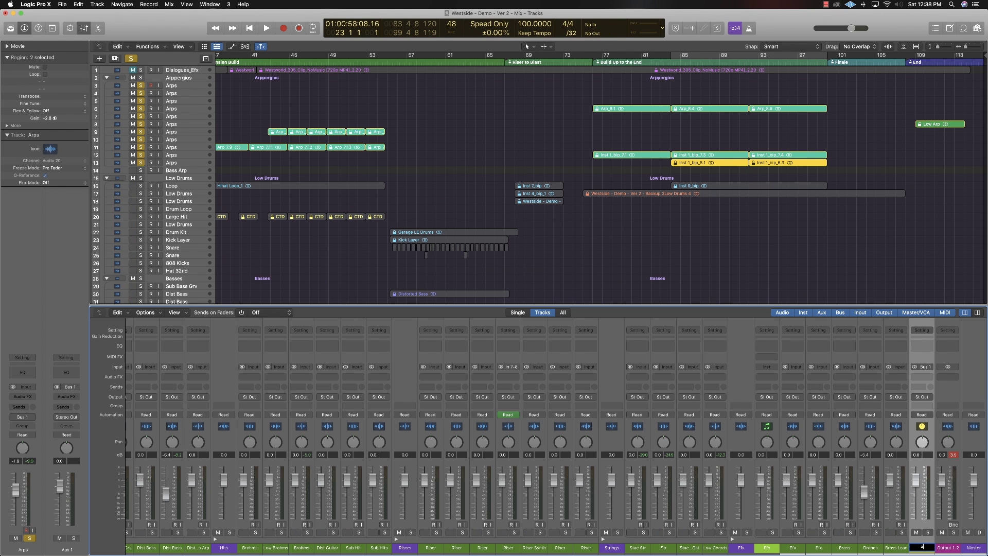
type("arep")
key("Return")
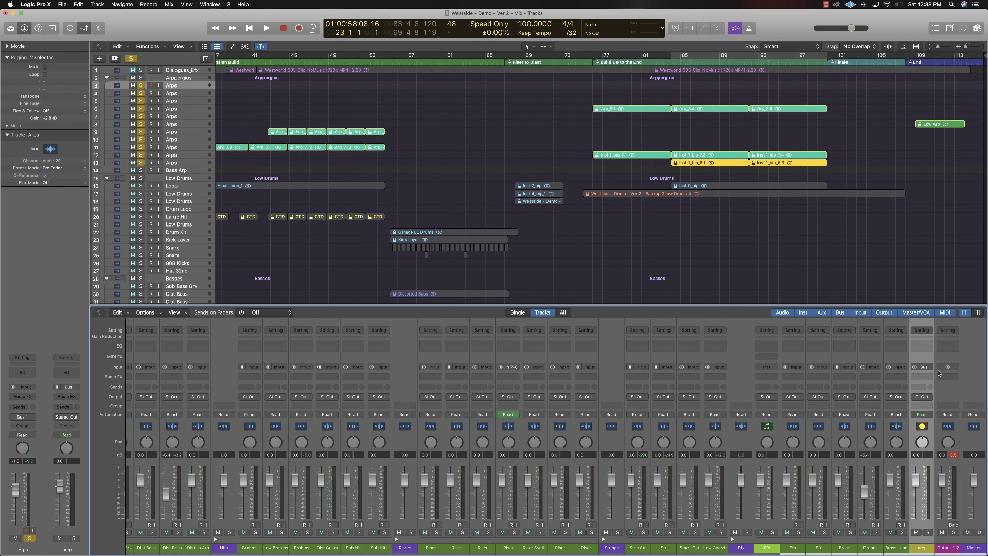
- Add a Channel EQ and a Compressor to the "arep" aux channel strip
double_click(927, 342)
left_click(309, 112)
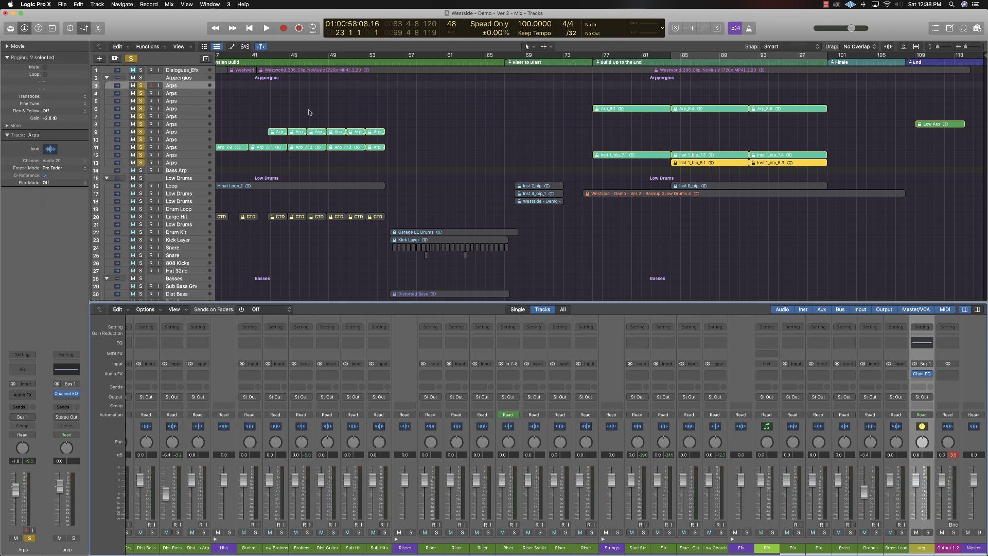
left_click(921, 379)
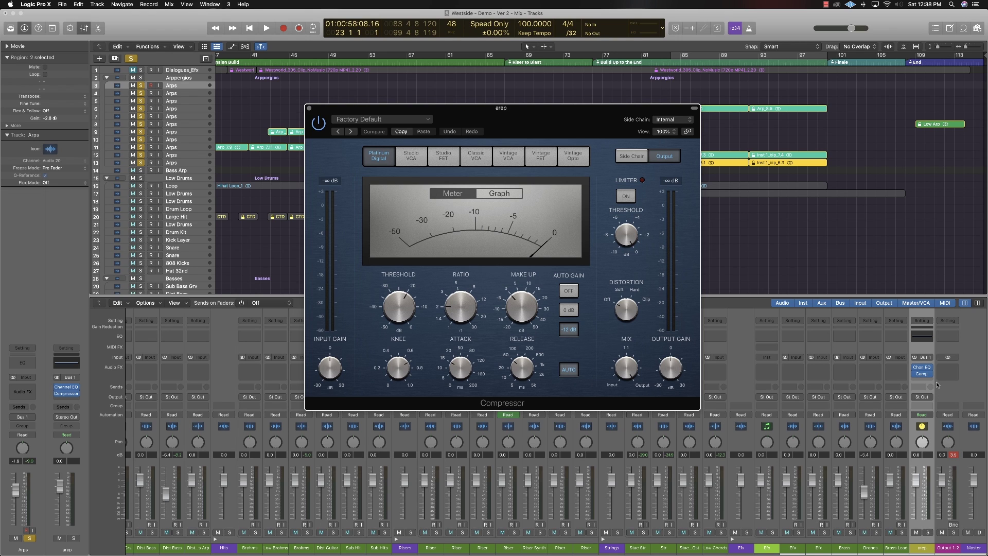
- Start playback and switch off Auto Gain and the automatic release in the arep aux's Compressor
key("space")
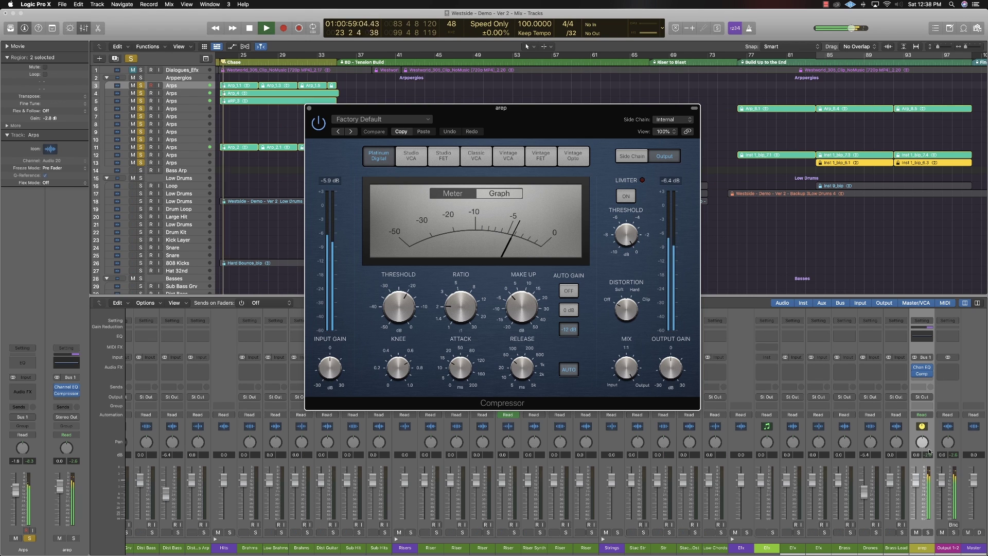
left_click(568, 290)
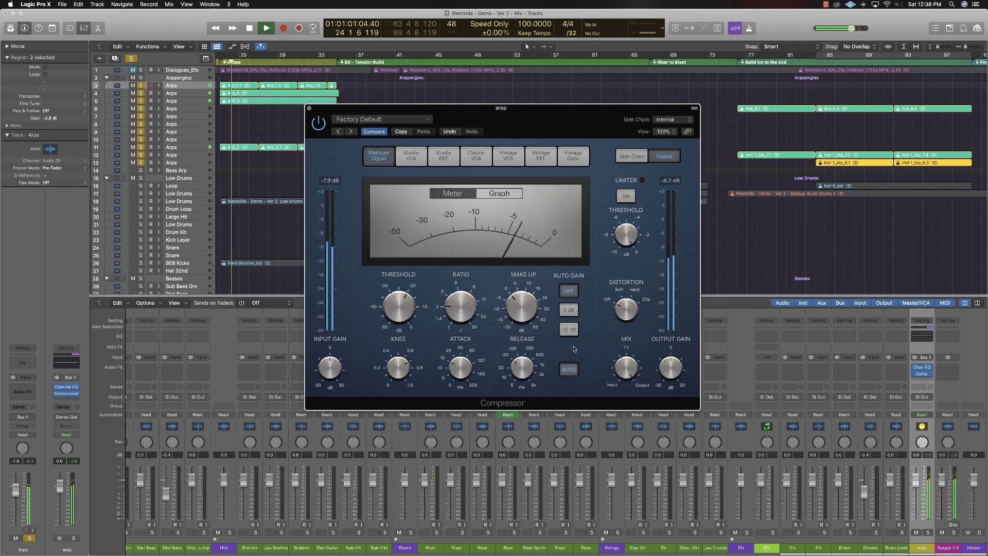
left_click(569, 369)
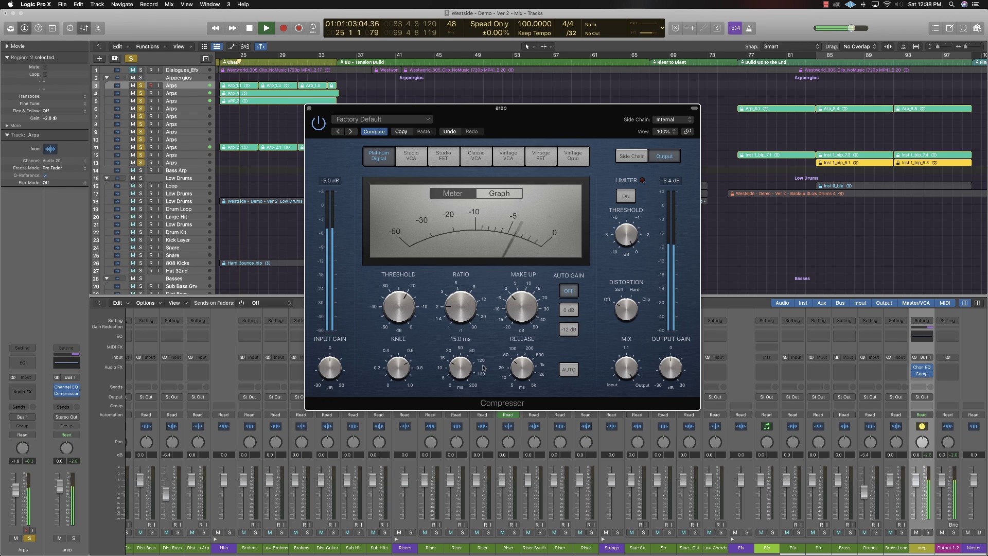
- Set the Compressor's threshold to -13.5 dB and fine-tune its release time during playback
mouse_move(406, 297)
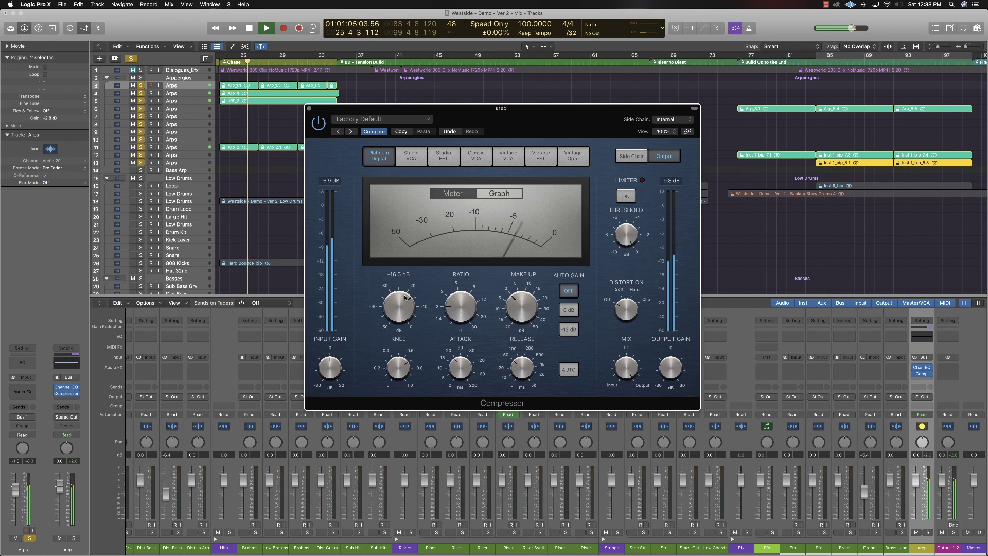
left_click_drag(406, 297, 407, 291)
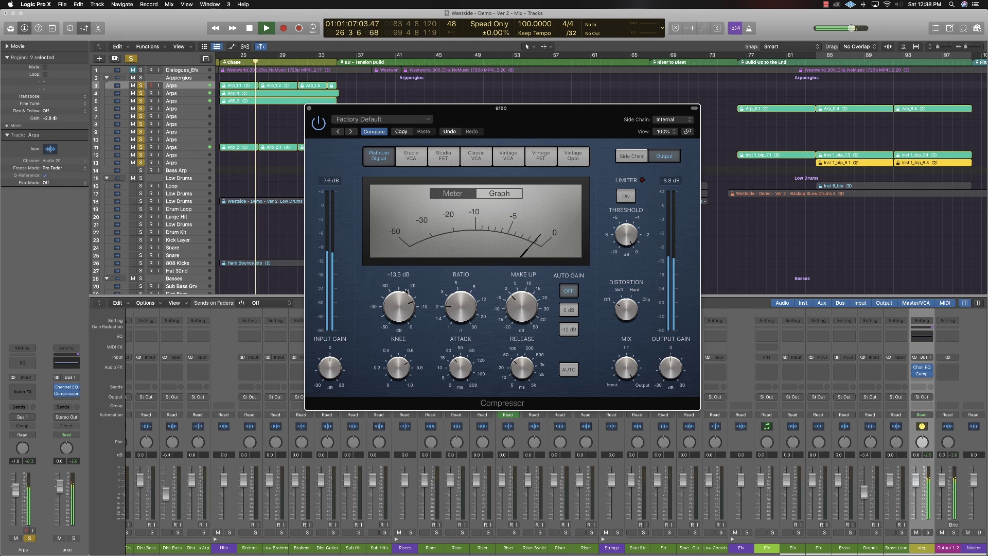
mouse_move(517, 366)
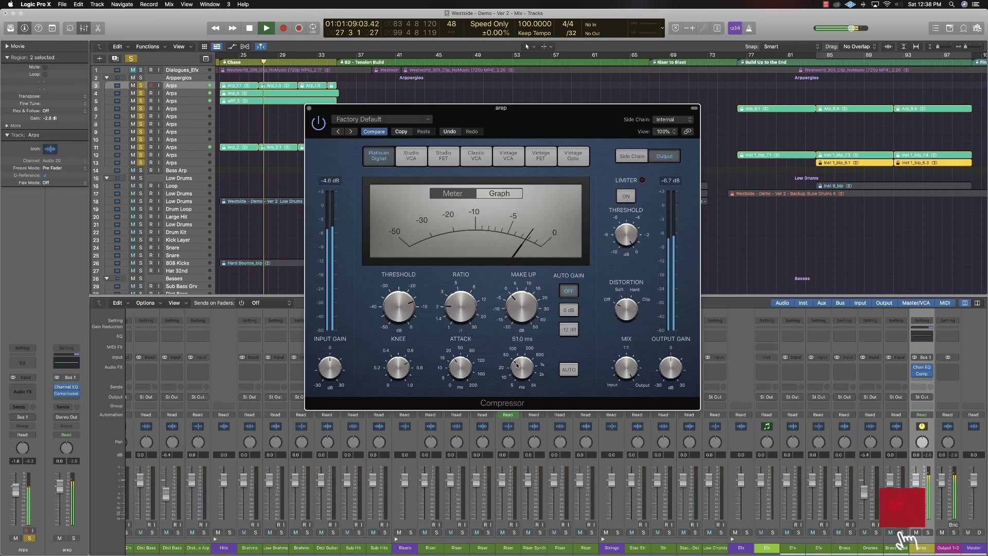
left_click_drag(517, 365, 518, 364)
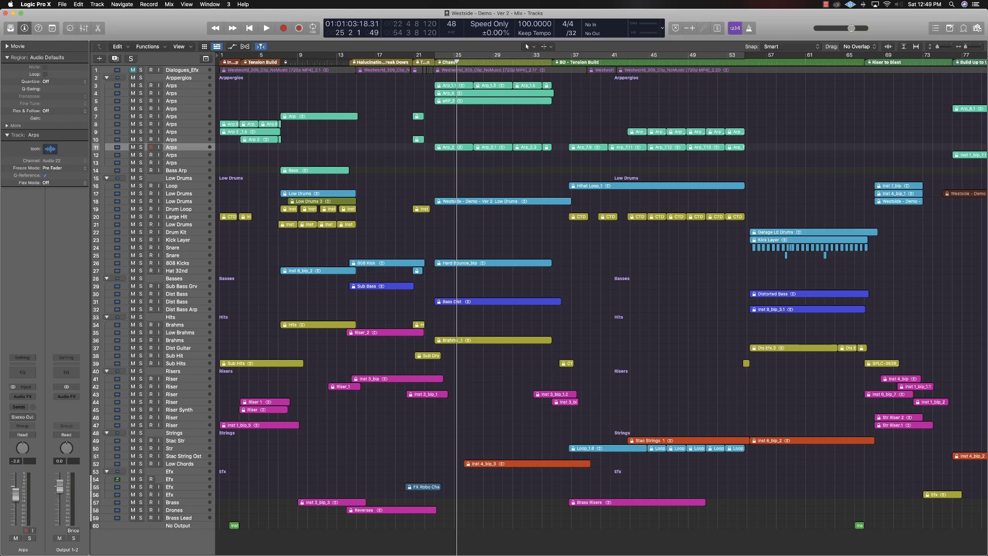
- Create a new auxiliary channel strip in the mixer and set its input to Bus 1
key("x")
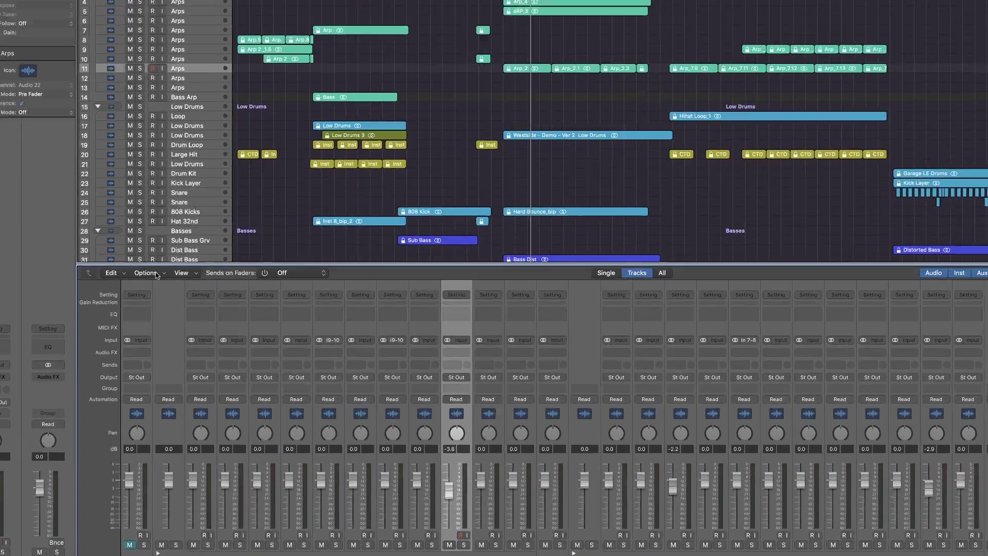
left_click(146, 309)
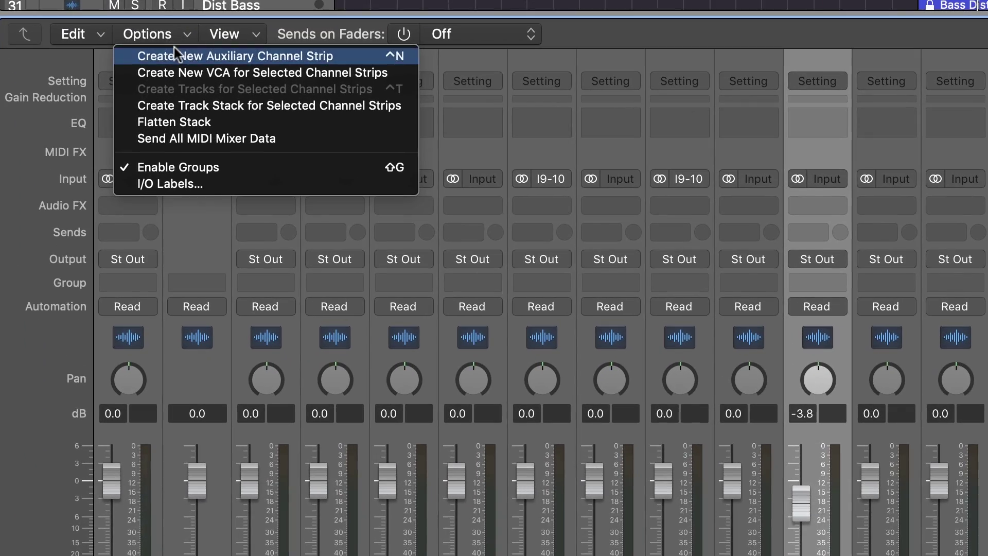
left_click(174, 46)
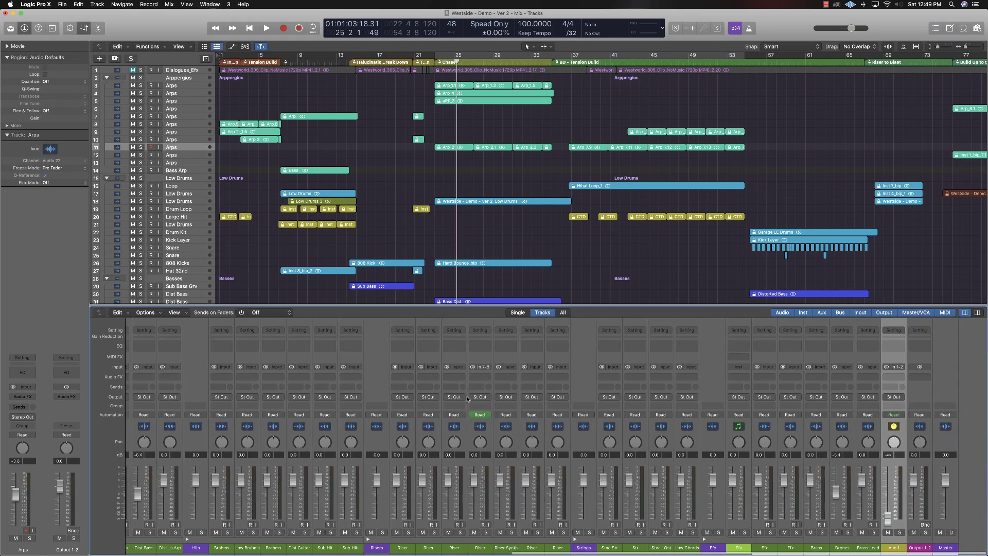
scroll(874, 411, "left", 2)
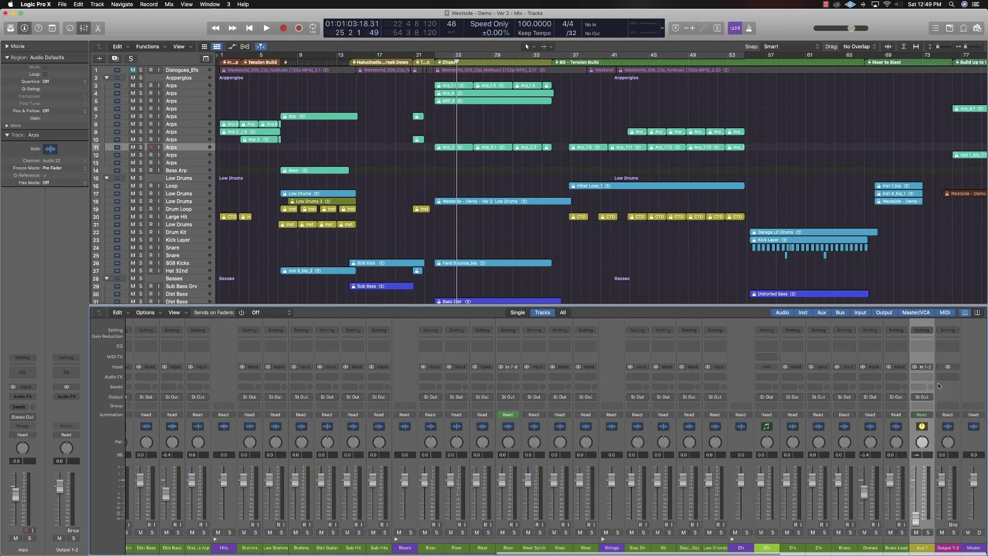
left_click(926, 367)
mouse_move(932, 394)
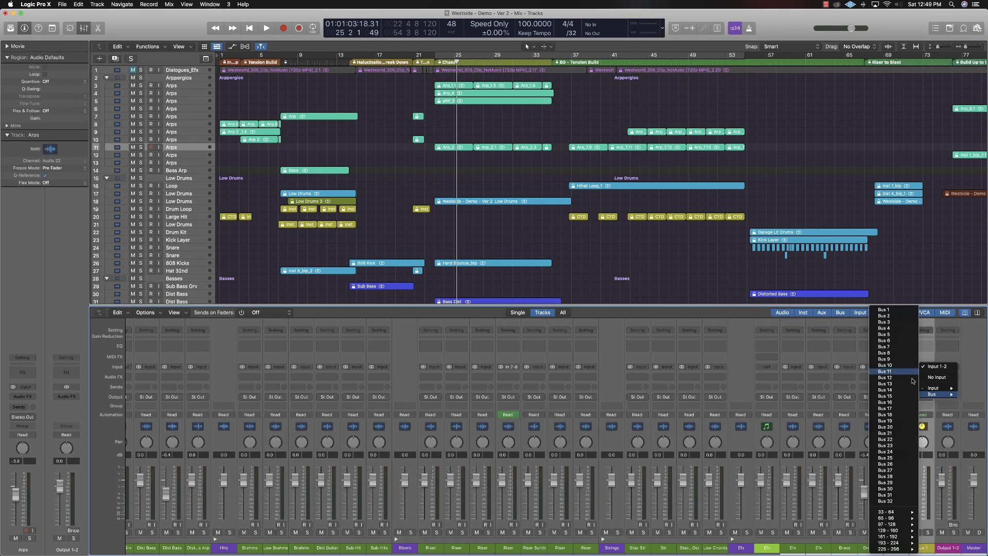
left_click(888, 311)
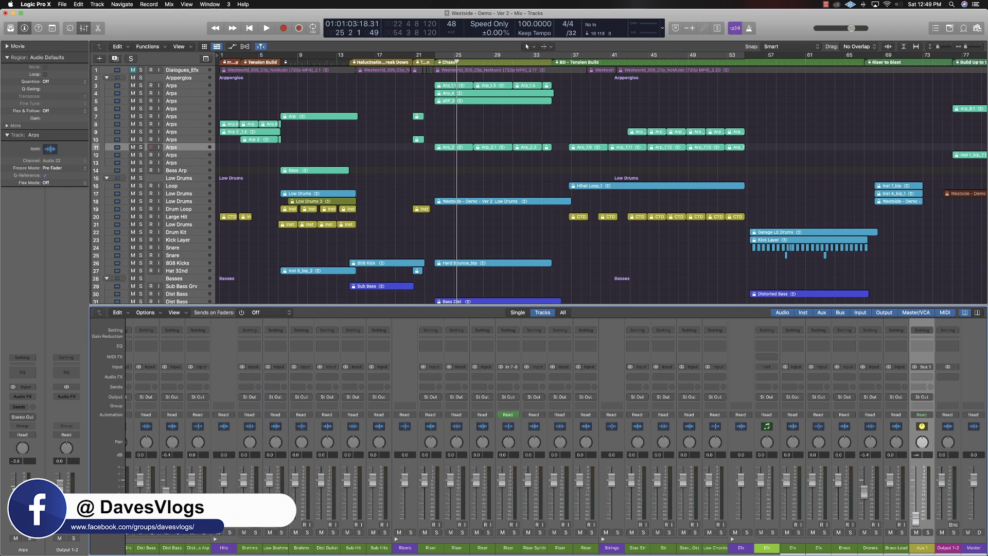
- Add a Bus 1 send to all channel strips from Dialogues_Efx to Brass Lead at once
left_click(898, 548)
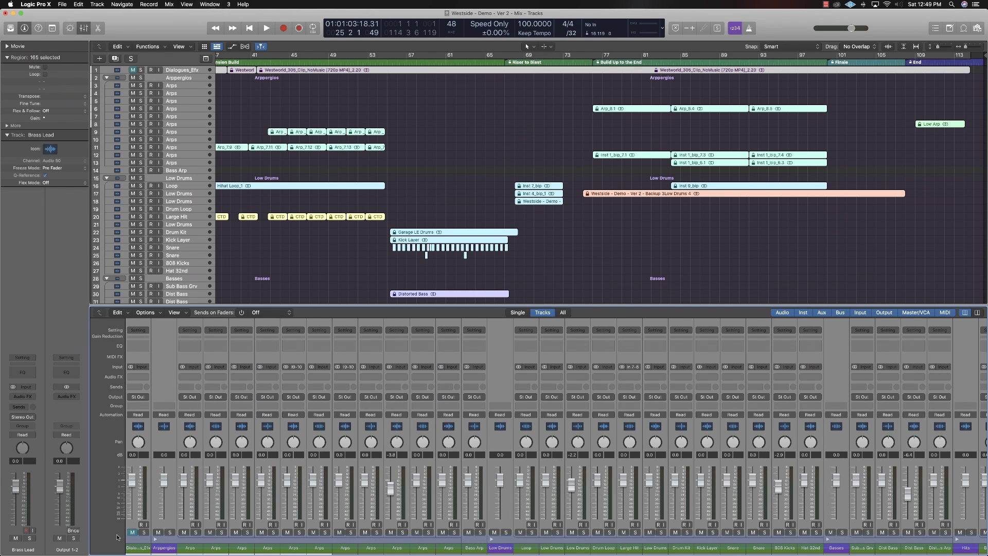
left_click(188, 389)
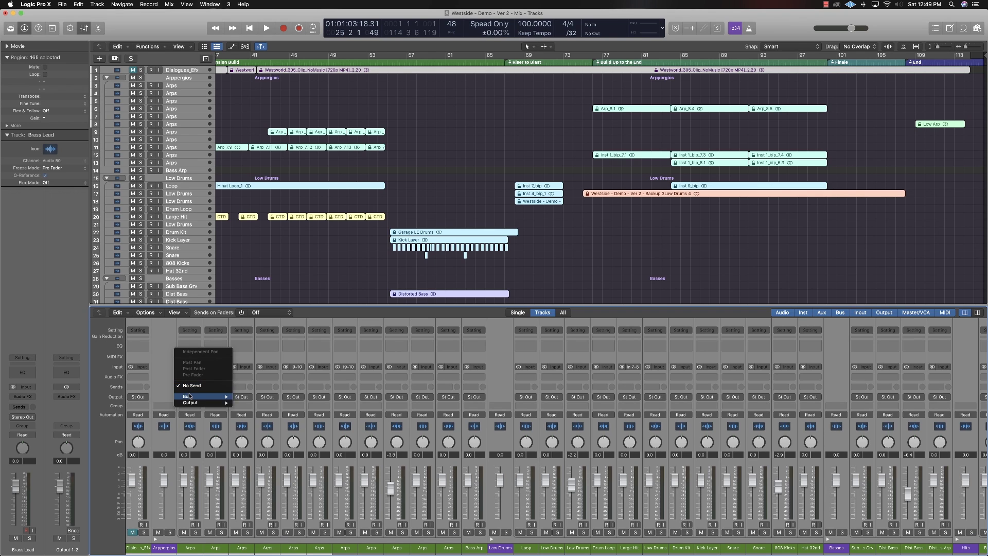
mouse_move(203, 396)
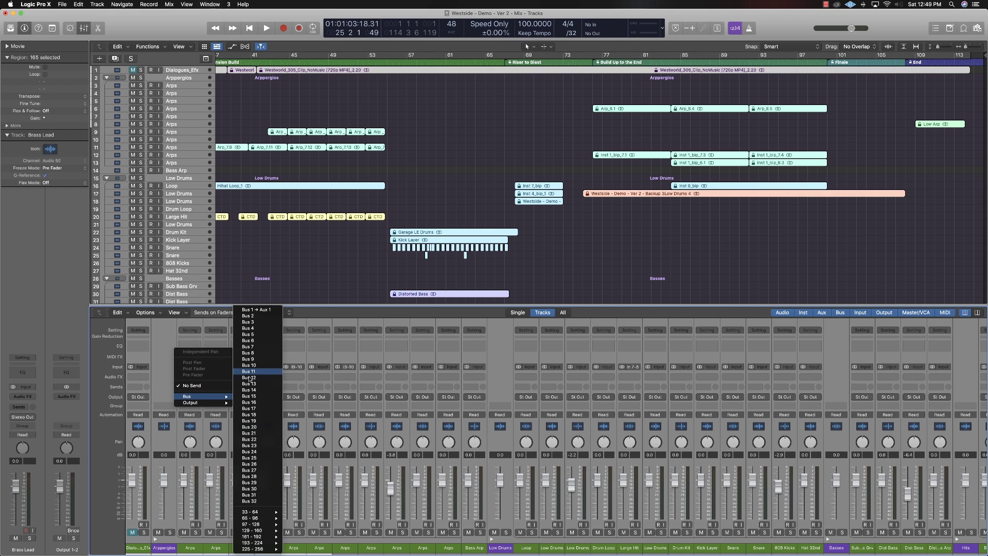
left_click(270, 309)
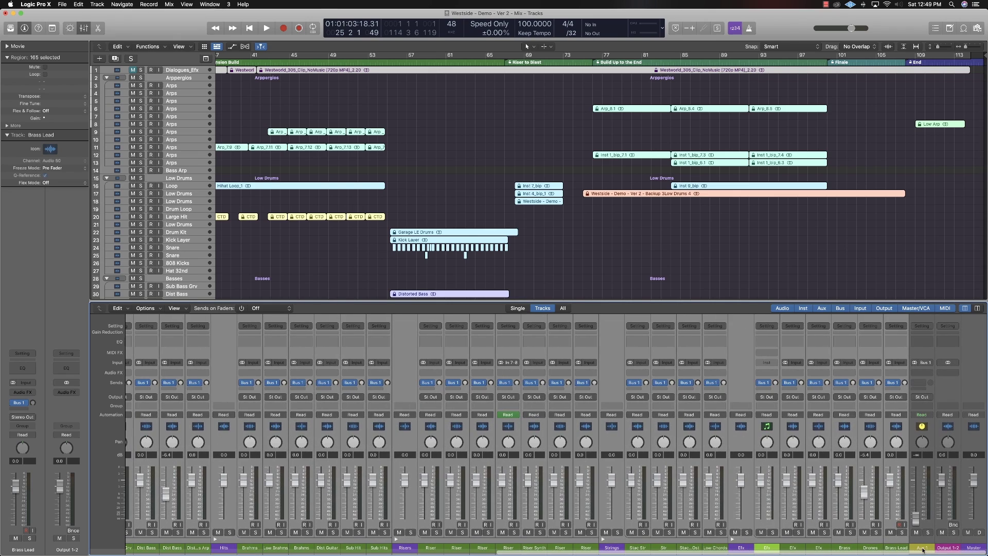
- Rename the Aux 1 channel strip as "HP"
left_click(922, 547)
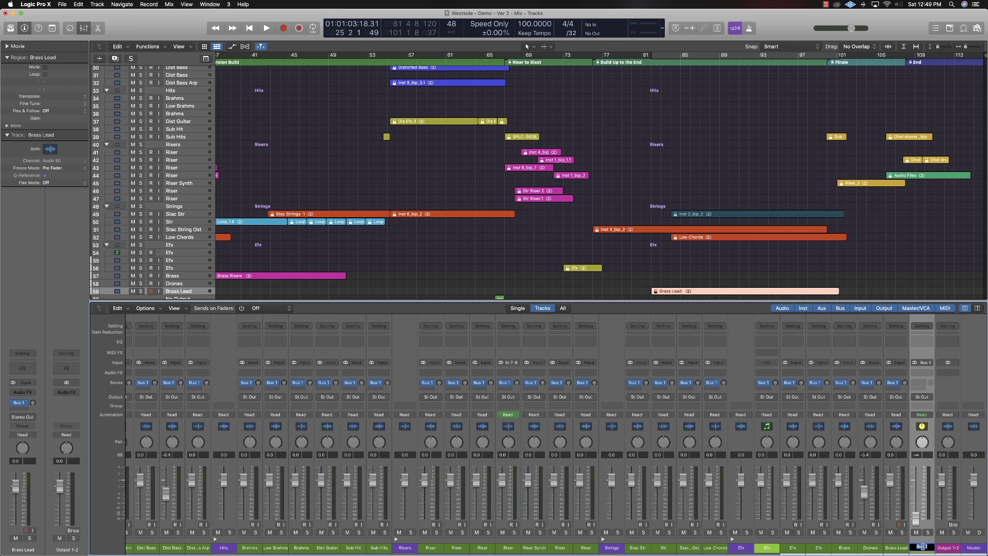
type("HP")
key("Return")
- Select all channel strips from Brass Lead back to Dialogues_Efx and switch their Bus 1 sends to Pre Fader
key("super+a")
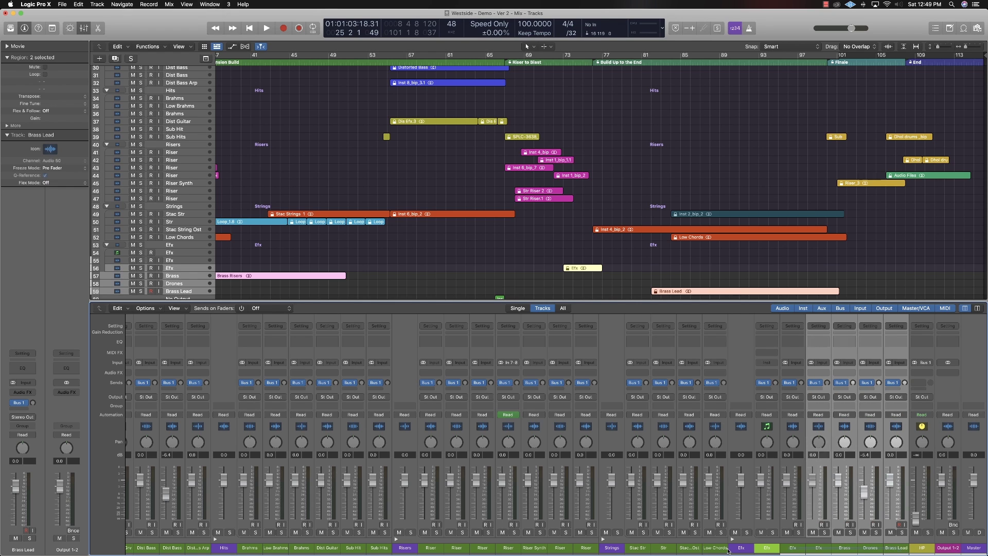
scroll(321, 529, "left", 10)
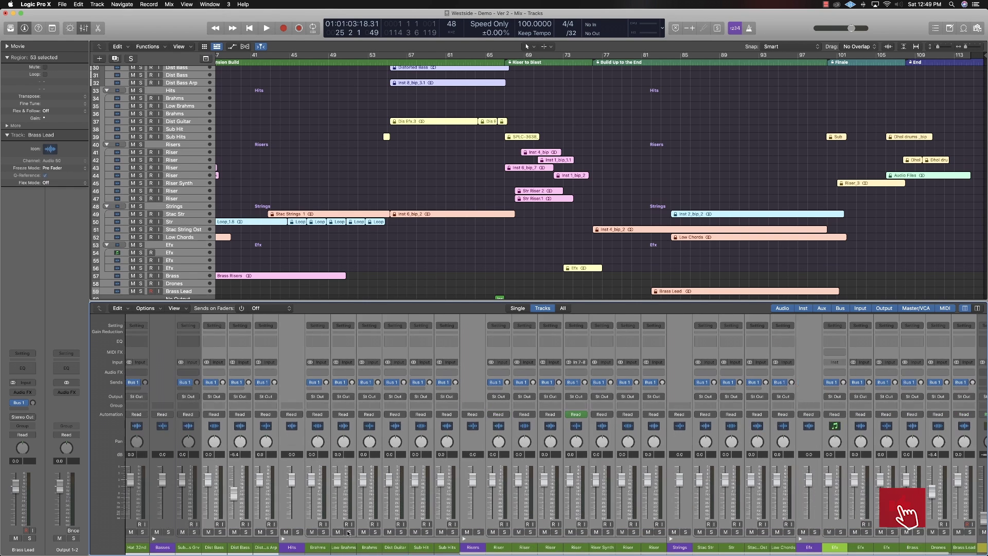
left_click_drag(311, 485, 313, 488)
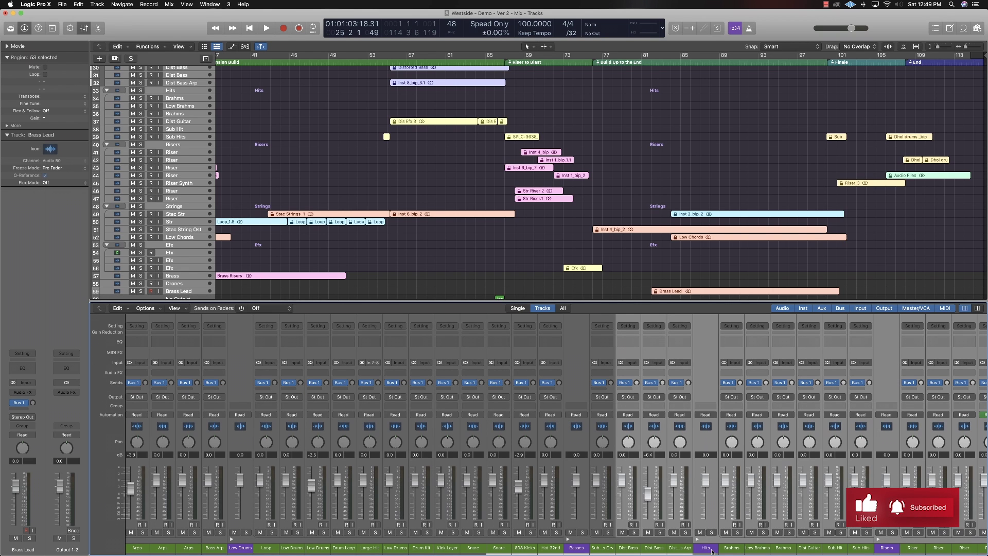
left_click(748, 549)
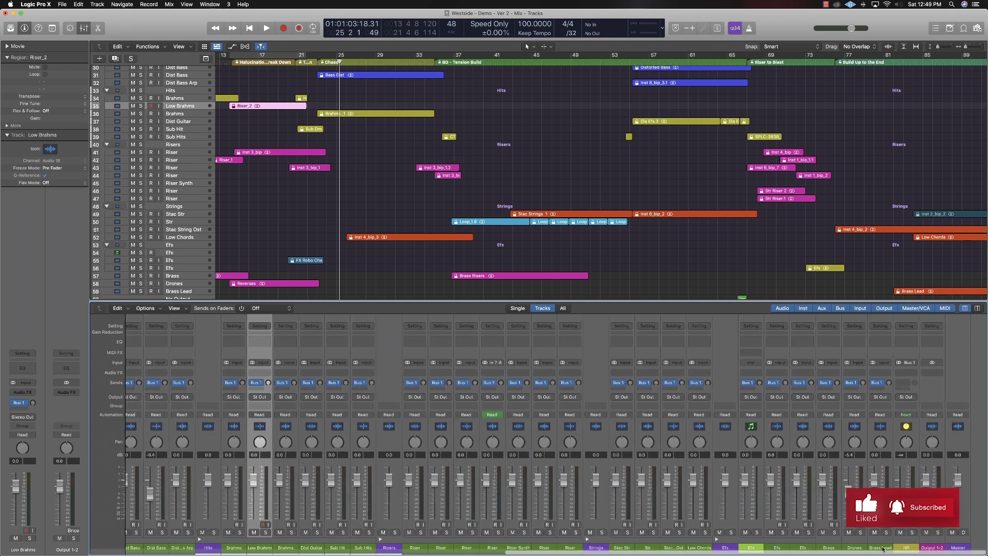
left_click(897, 548)
key("super+a")
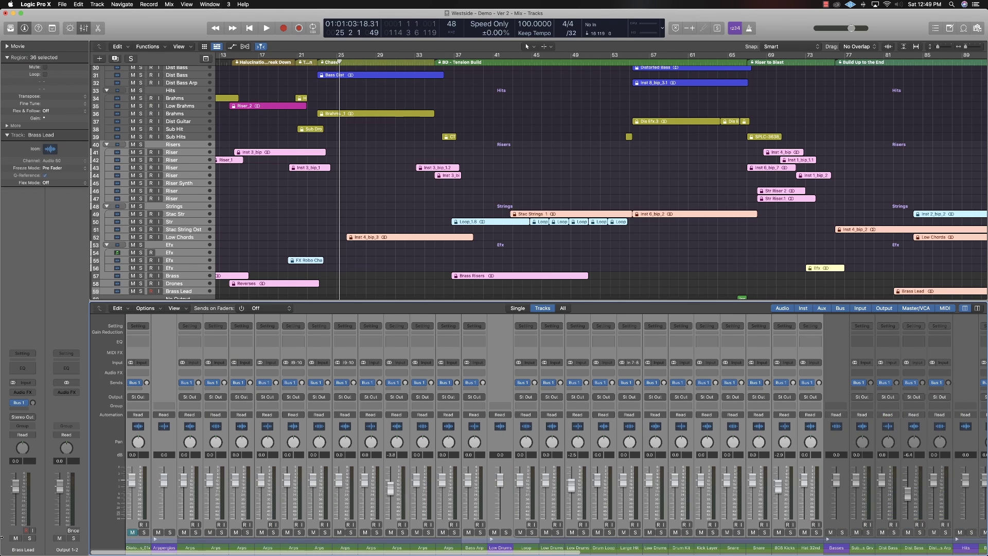
left_click(134, 383)
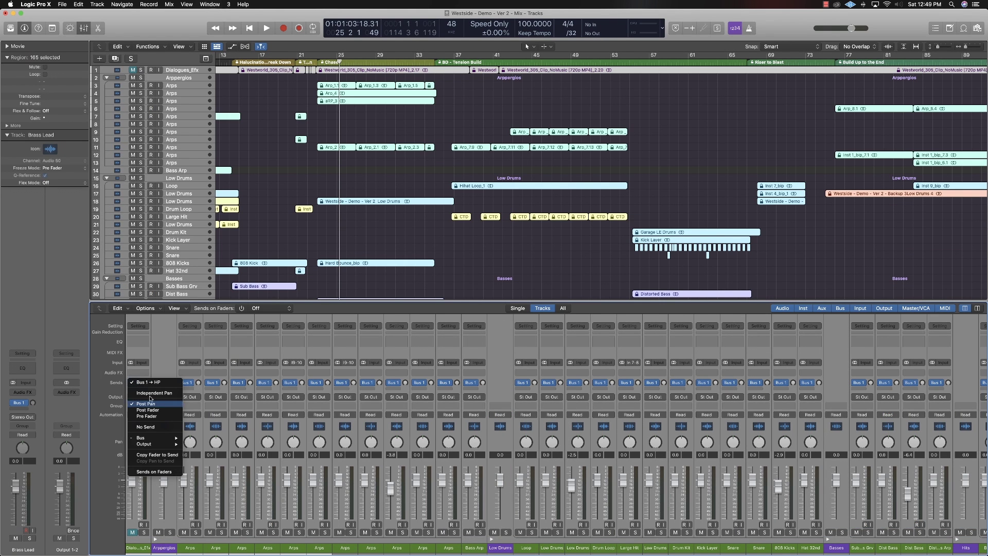
left_click(164, 416)
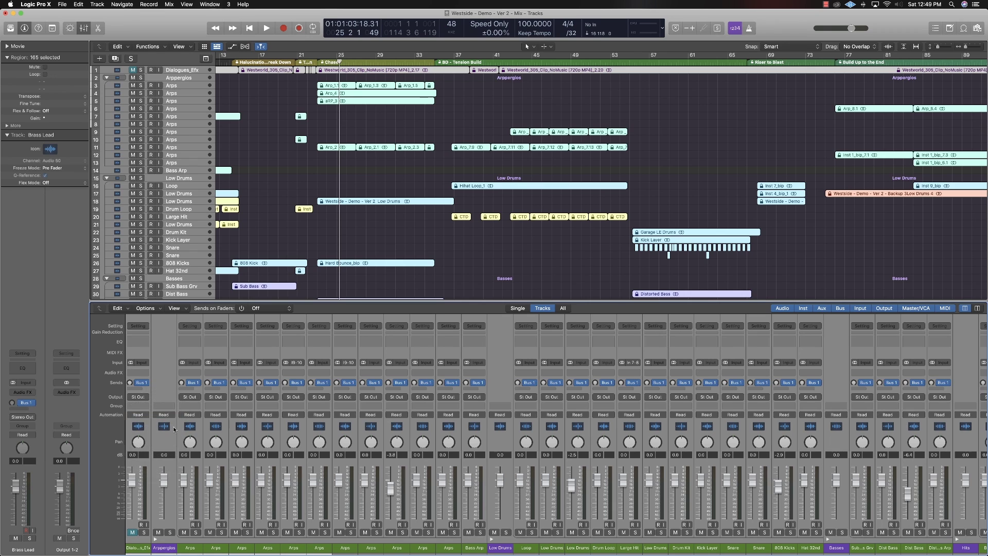
- Lower the fader of the Arps strip for track 7 to about -5.9 dB, and select the HP aux strip
left_click(242, 548)
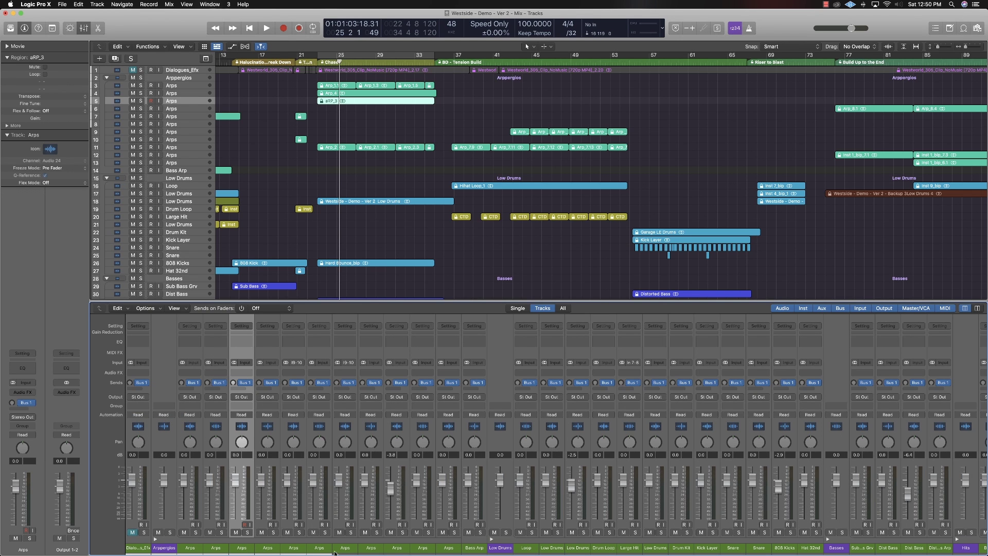
left_click_drag(287, 480, 285, 509)
scroll(315, 502, "right", 10)
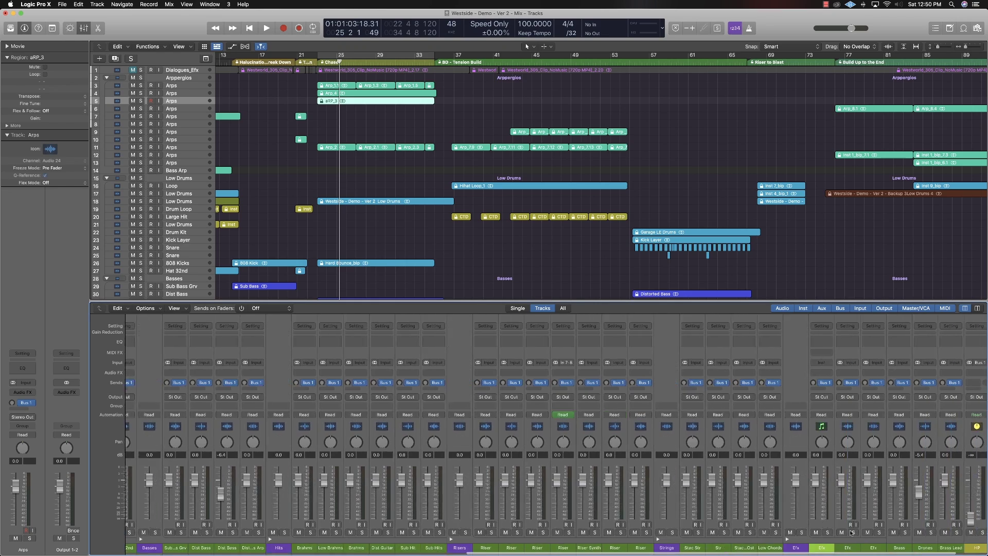
scroll(852, 533, "right", 3)
left_click(920, 538)
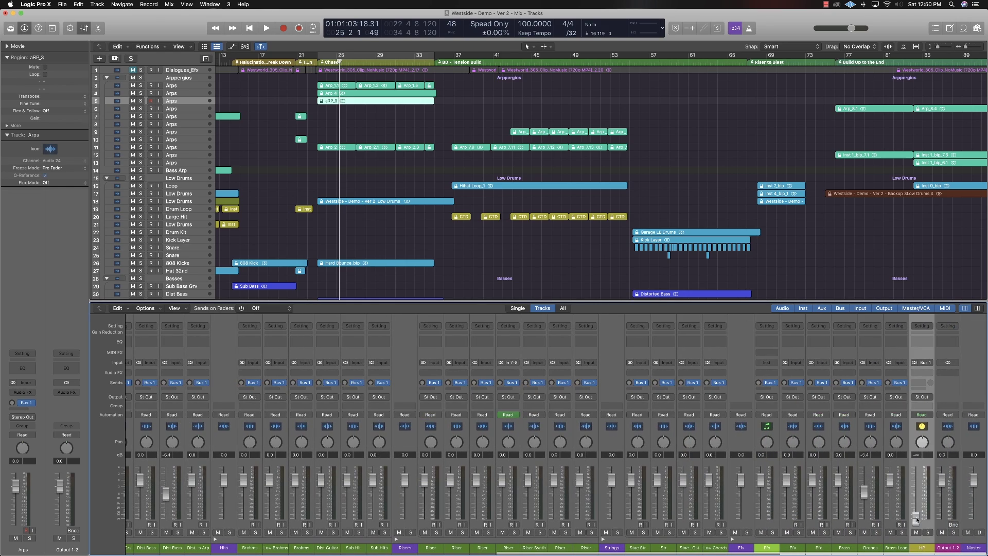
- Raise the Bus 1 send level of the two adjacent Low Drums strips and the Drum Loop strip together to +1.4 dB
scroll(291, 398, "left", 10)
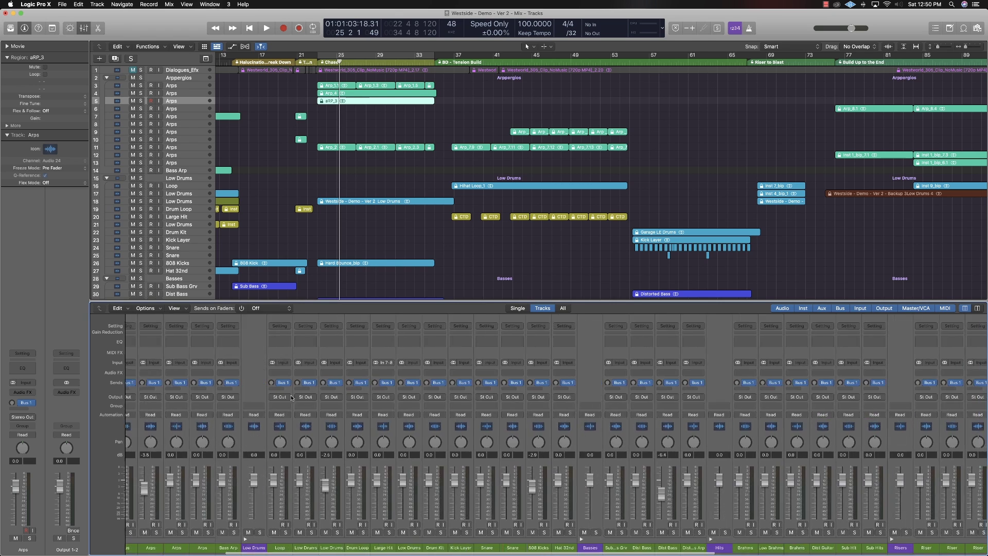
scroll(291, 398, "left", 5)
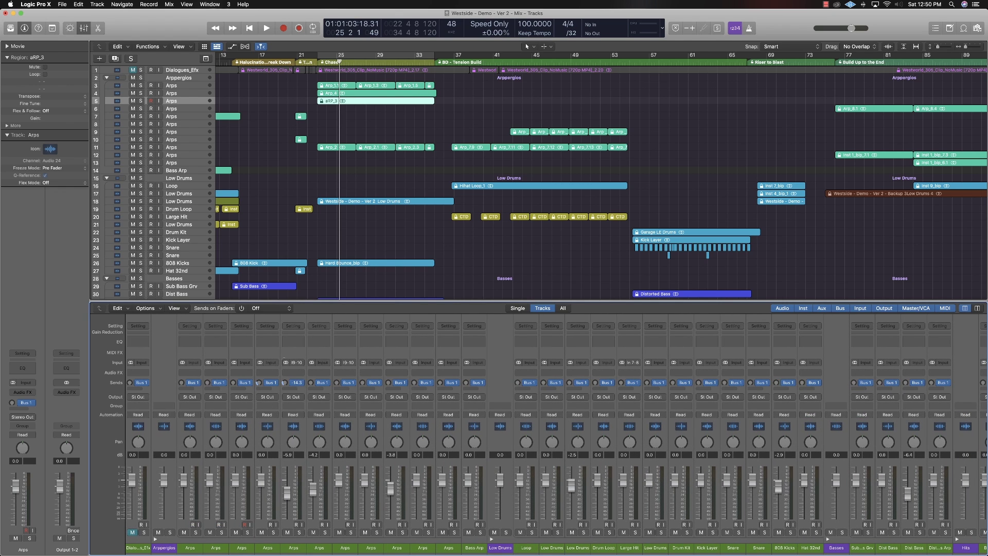
scroll(566, 530, "right", 1)
scroll(565, 529, "right", 1)
left_click_drag(517, 547, 572, 547)
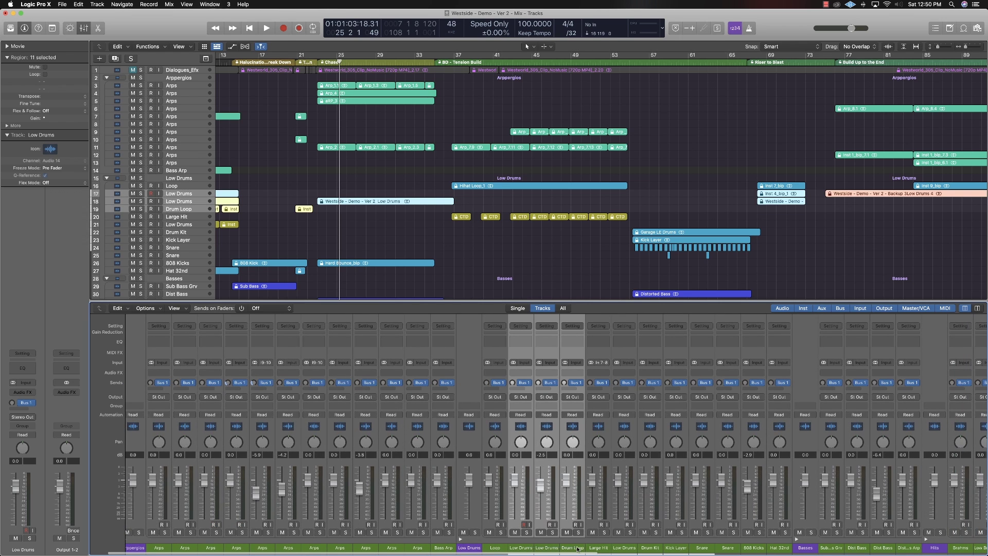
left_click_drag(542, 384, 542, 378)
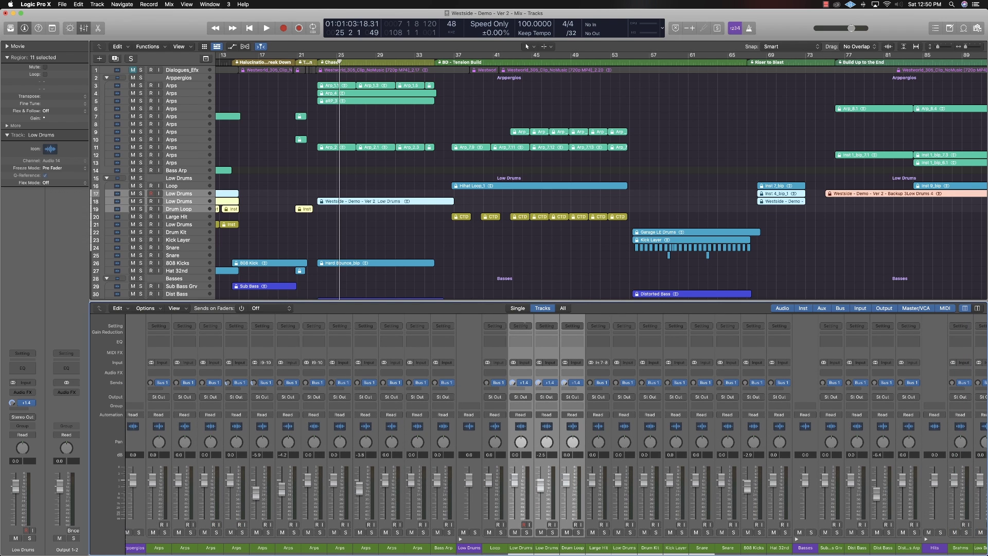
scroll(780, 492, "right", 5)
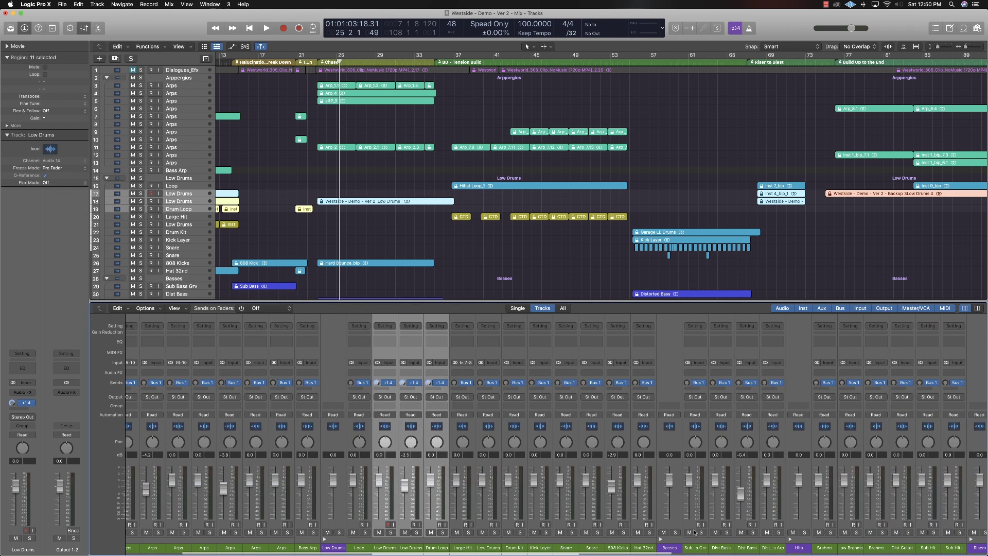
- Adjust the Bus 1 send level of the Kick Layer strip and the two adjacent Snare strips together
left_click(542, 548)
left_click_drag(542, 548, 591, 547)
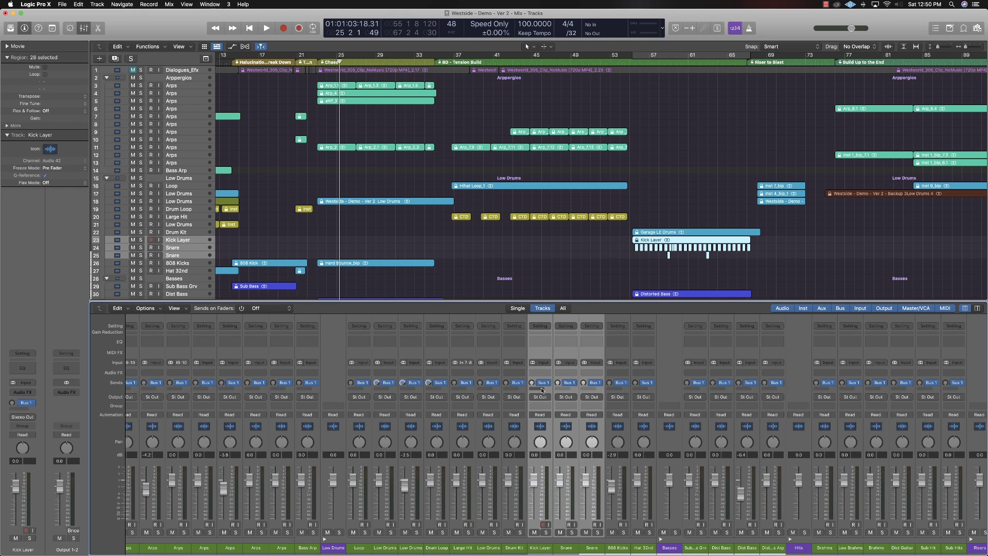
left_click_drag(533, 382, 532, 388)
- Route the output of the HP aux strip to Output 3-4 instead of the stereo output
scroll(646, 407, "right", 10)
scroll(648, 410, "right", 6)
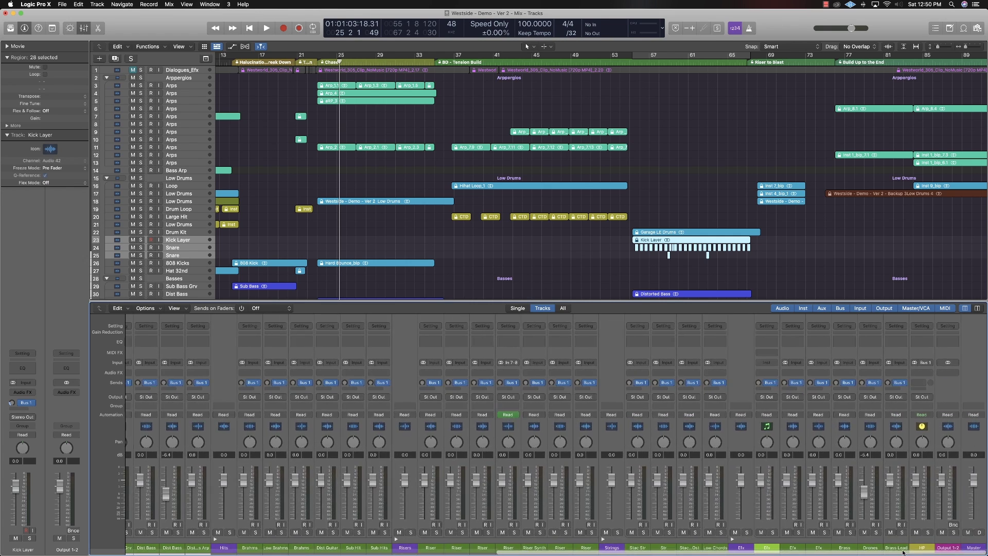
left_click(925, 549)
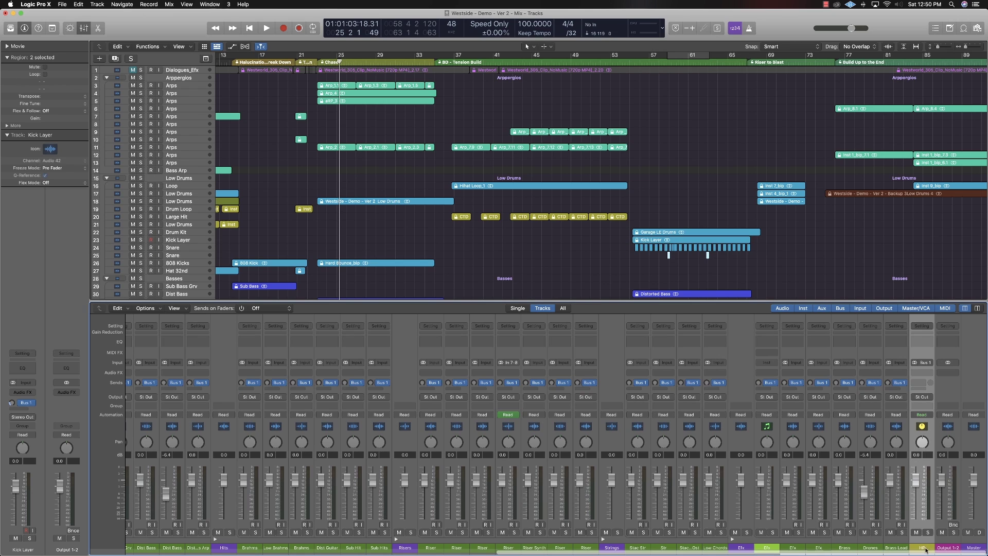
left_click(923, 397)
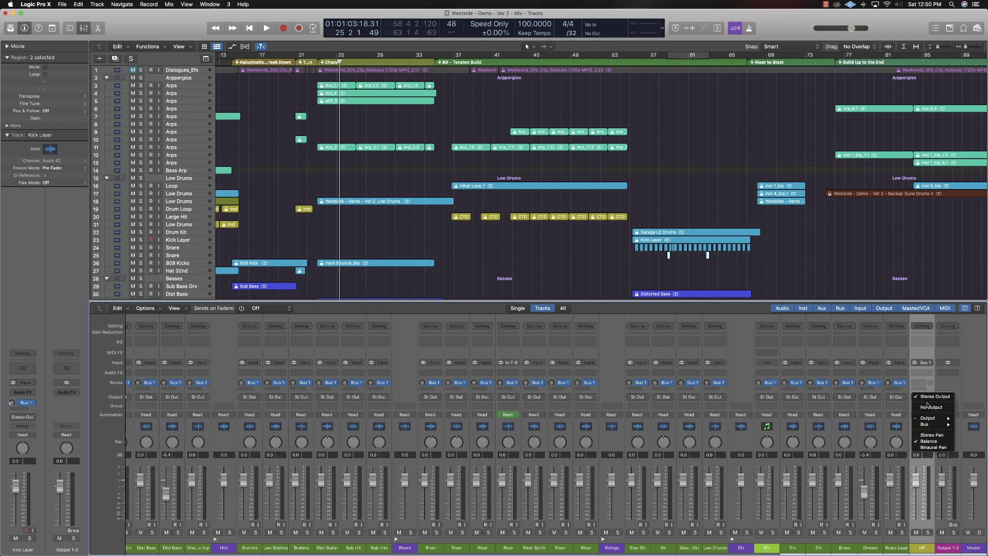
mouse_move(928, 421)
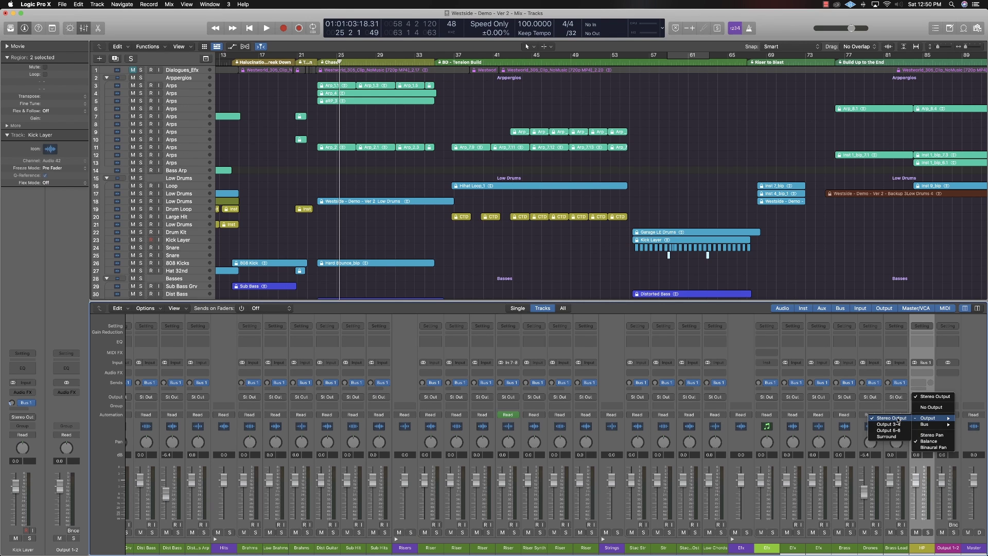
left_click(898, 425)
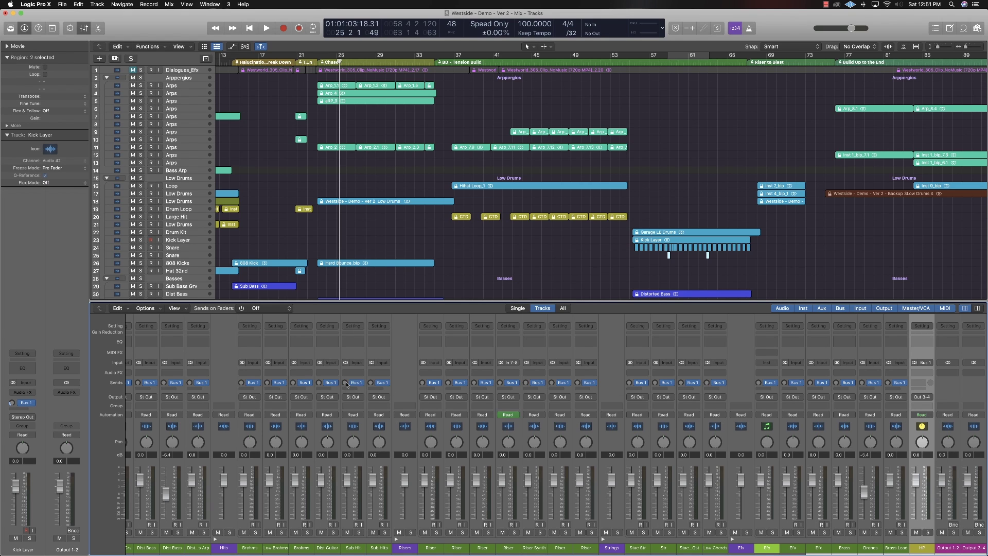
- Raise the Bus 1 send levels of the adjacent Sub Hit and Sub Hits strips, with Sub Hits at about -22.3 dB
left_click_drag(370, 383, 370, 369)
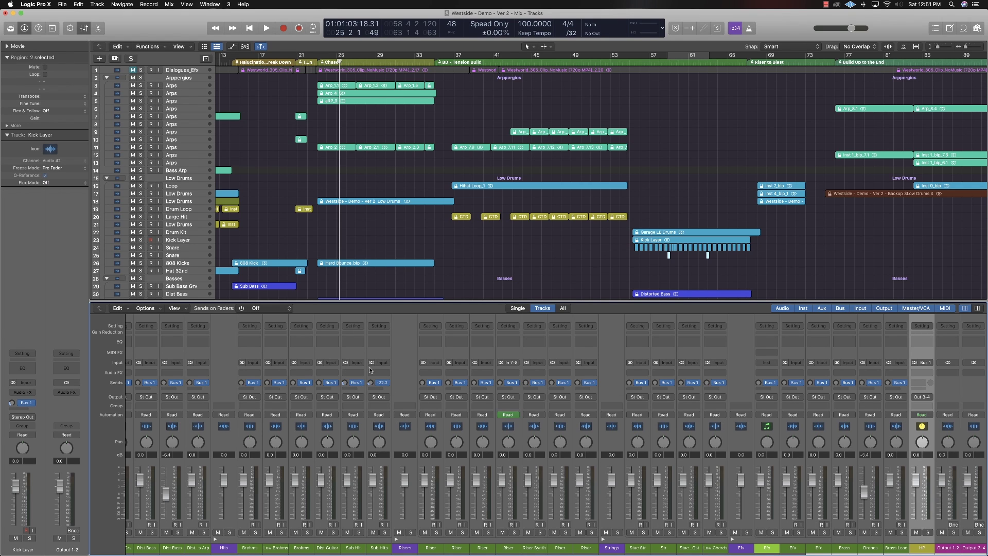